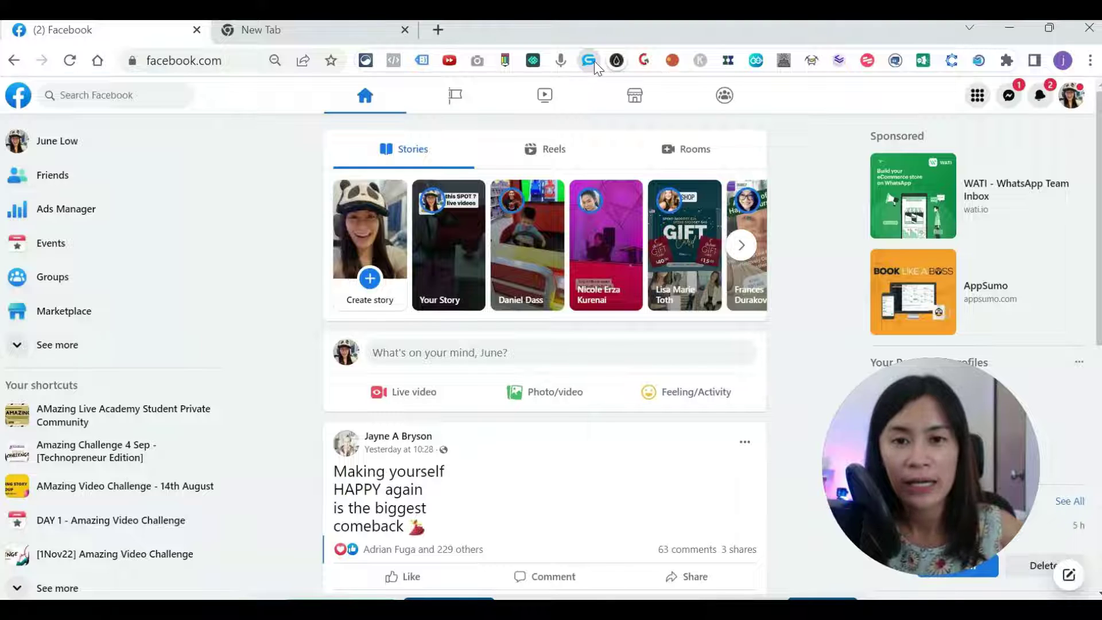
Bring up the Genius Messenger CRM label manager listing the eight existing coloured labels.
{"action": "left_click", "coordinate": [588, 62]}
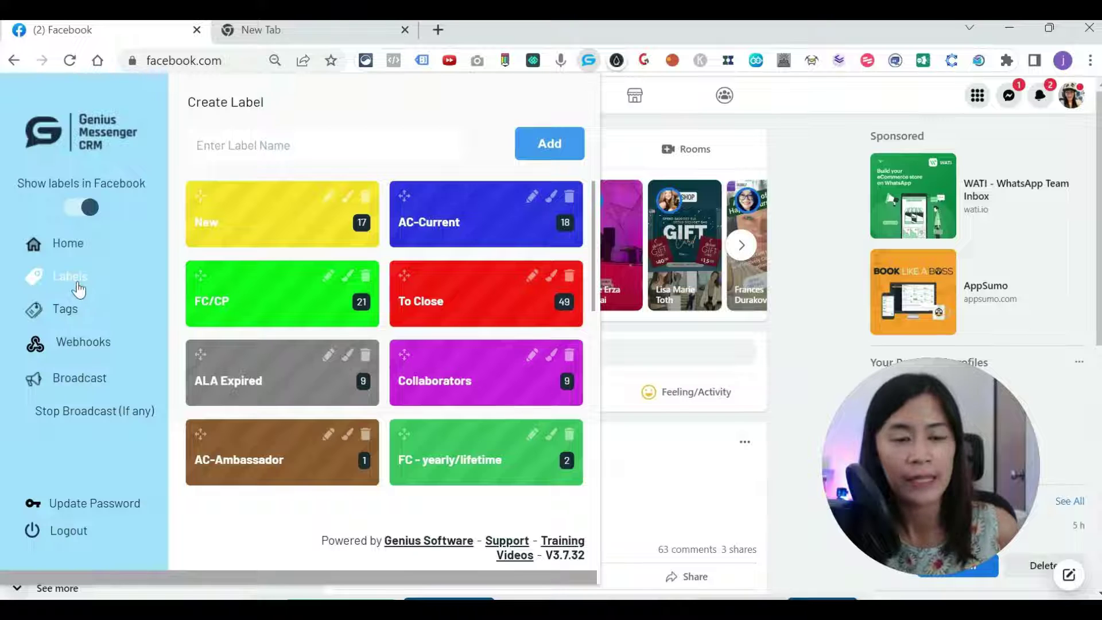
{"action": "left_click", "coordinate": [807, 137]}
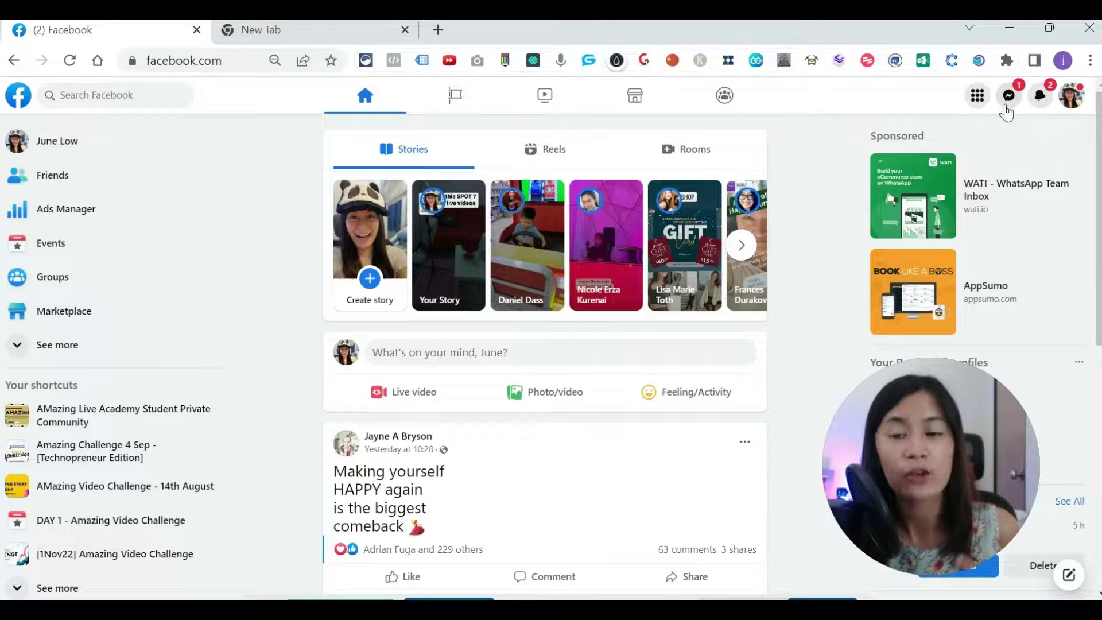
{"action": "left_click", "coordinate": [586, 65]}
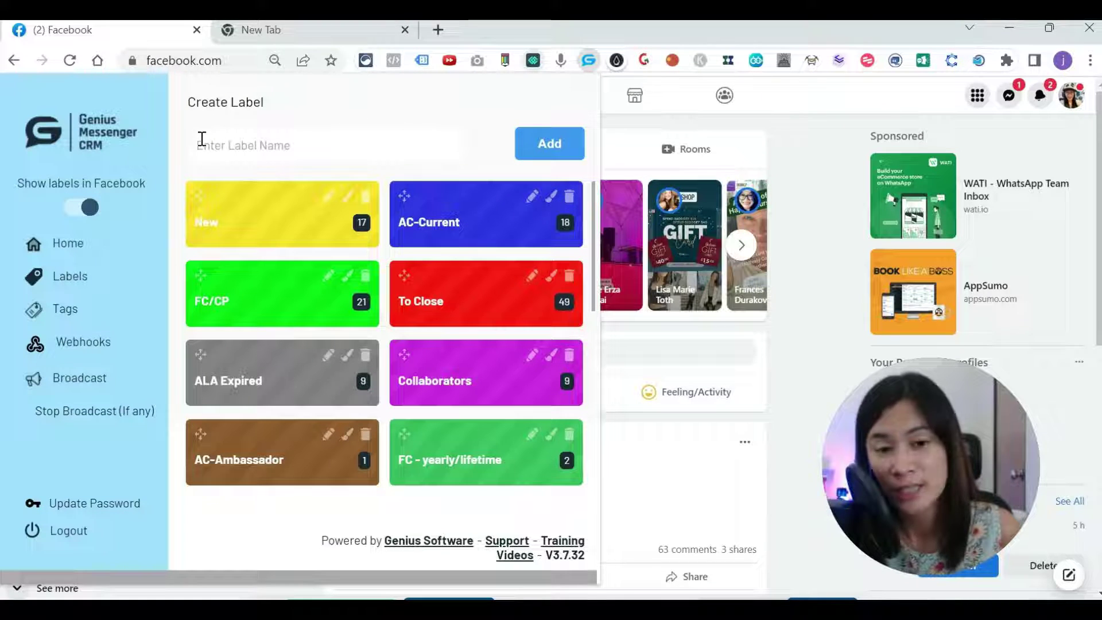
Create a new label named 'test label'.
{"action": "left_click", "coordinate": [395, 141]}
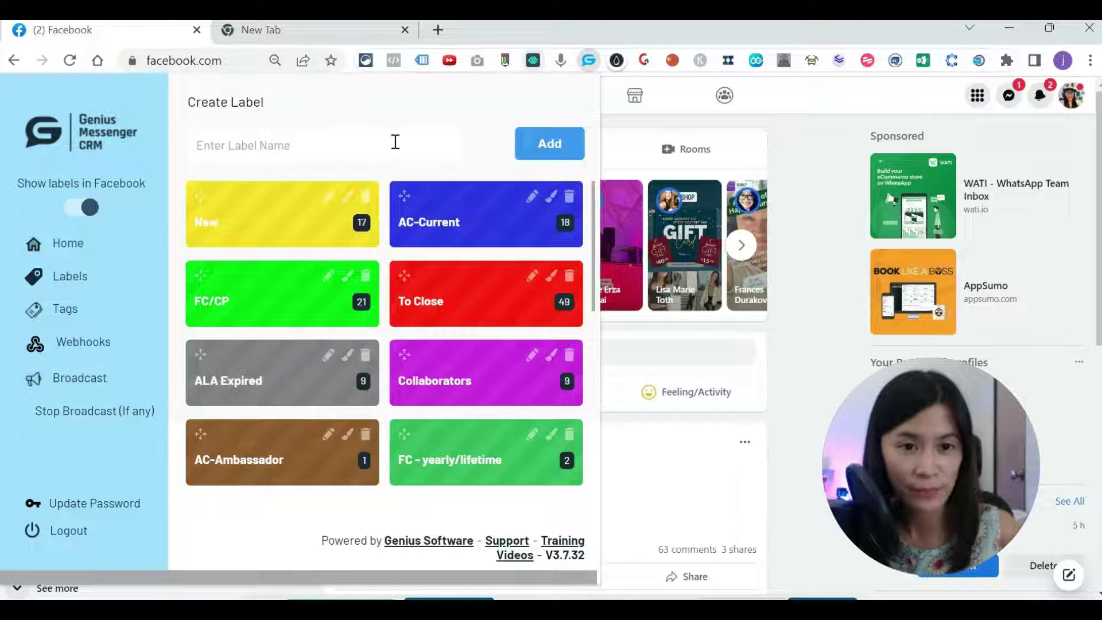
{"action": "type", "text": "xxxx"}
{"action": "key", "text": "ctrl+a"}
{"action": "type", "text": "test"}
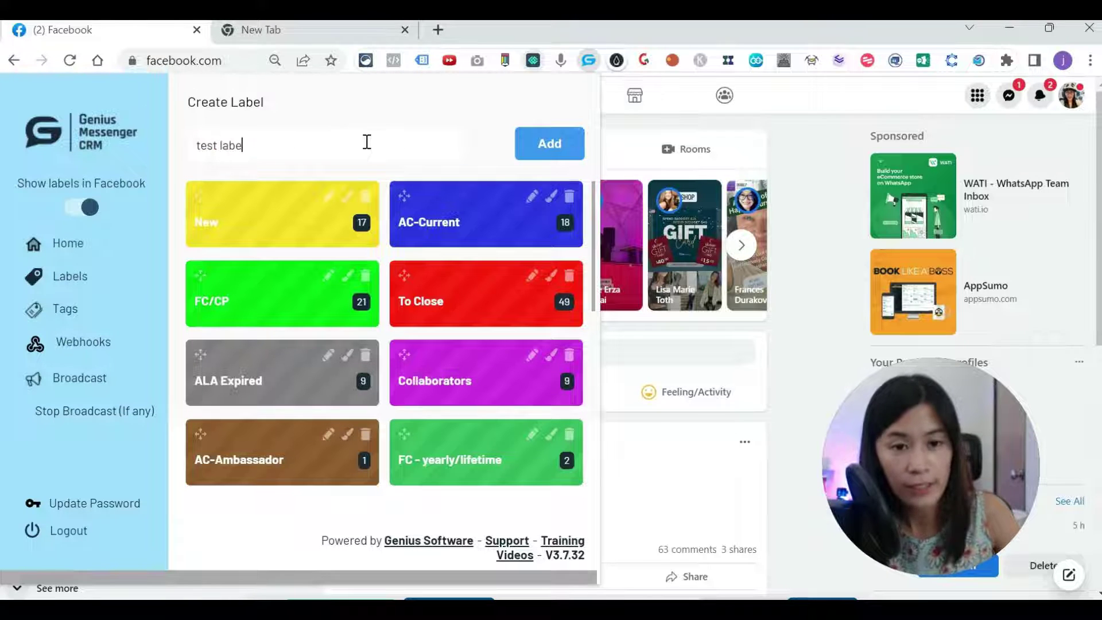
{"action": "left_click", "coordinate": [549, 145]}
Set the test label's colour to purple (BD10E0).
{"action": "scroll", "coordinate": [489, 329], "scroll_direction": "down", "scroll_amount": 5}
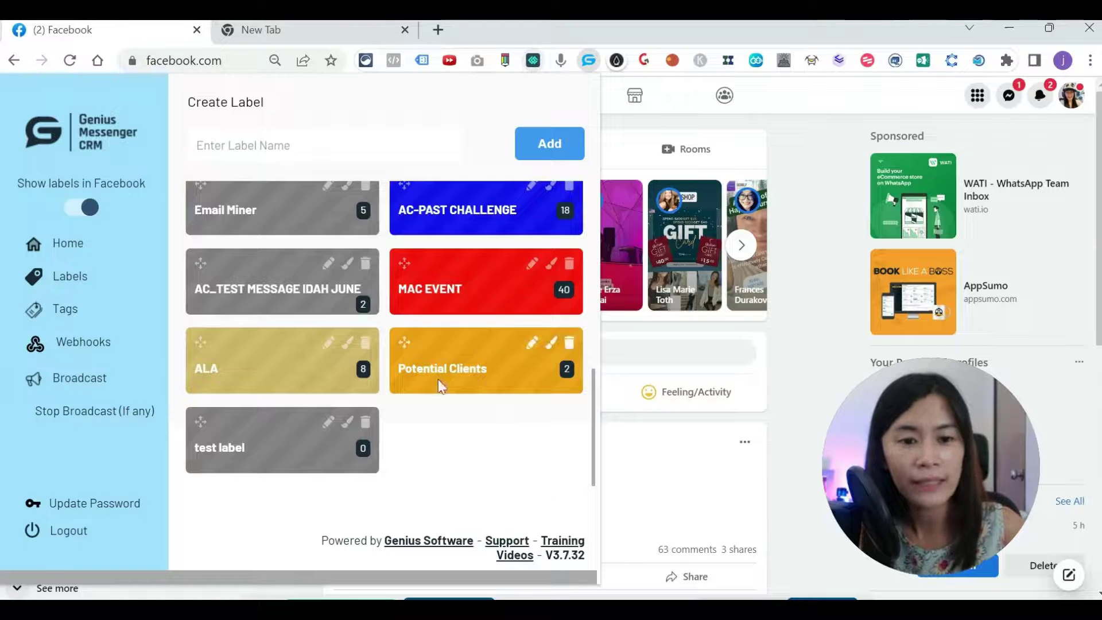
{"action": "left_click", "coordinate": [344, 428]}
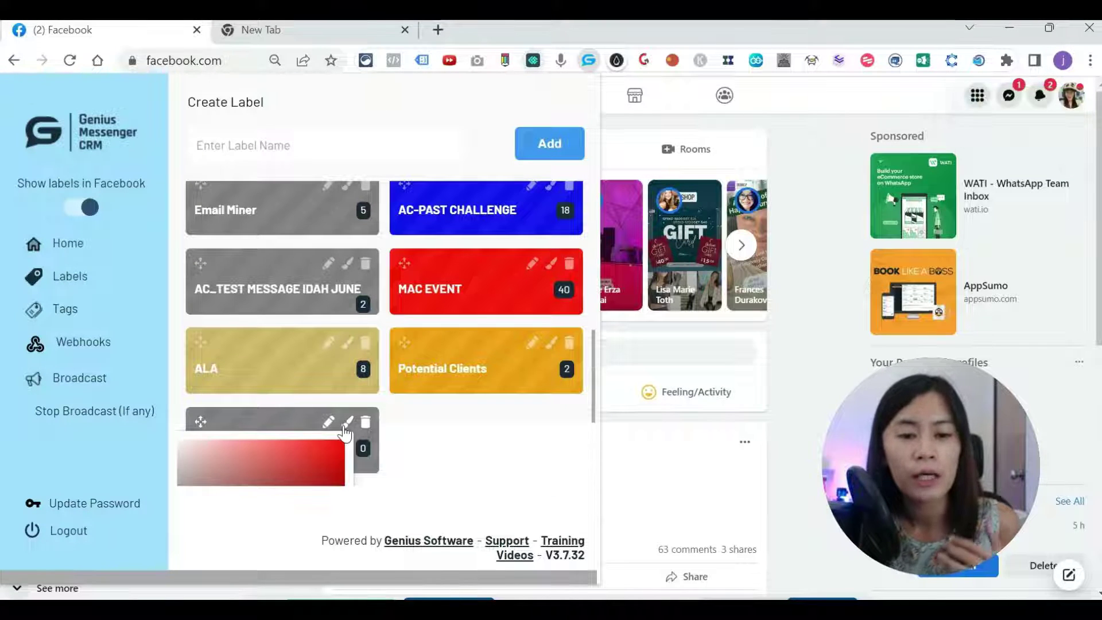
{"action": "scroll", "coordinate": [298, 470], "scroll_direction": "down", "scroll_amount": 2}
{"action": "scroll", "coordinate": [253, 431], "scroll_direction": "down", "scroll_amount": 2}
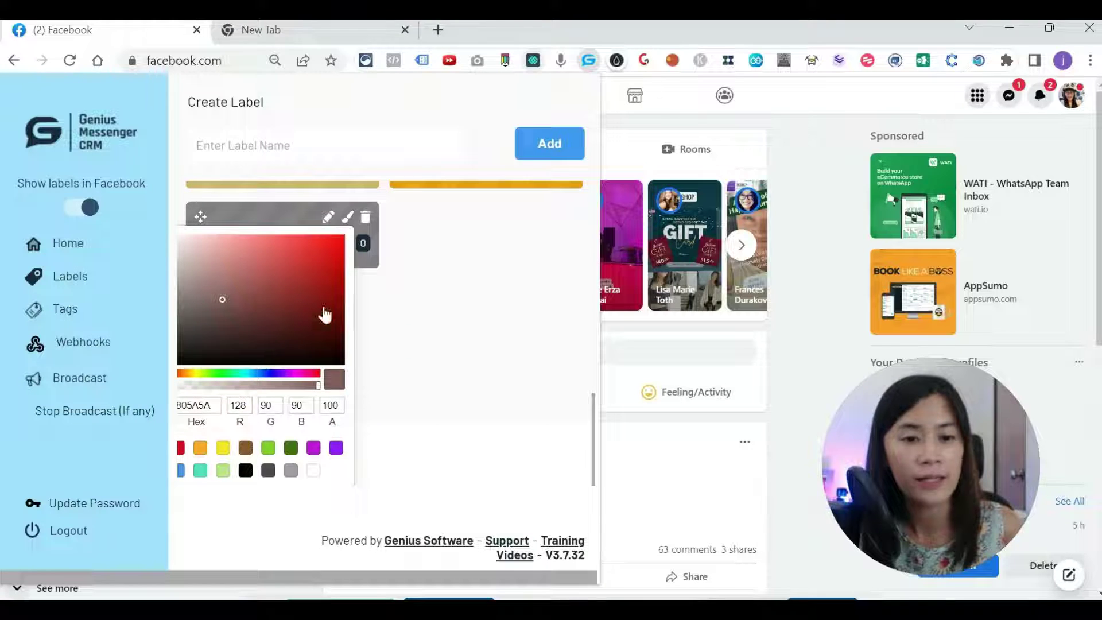
{"action": "left_click", "coordinate": [314, 447]}
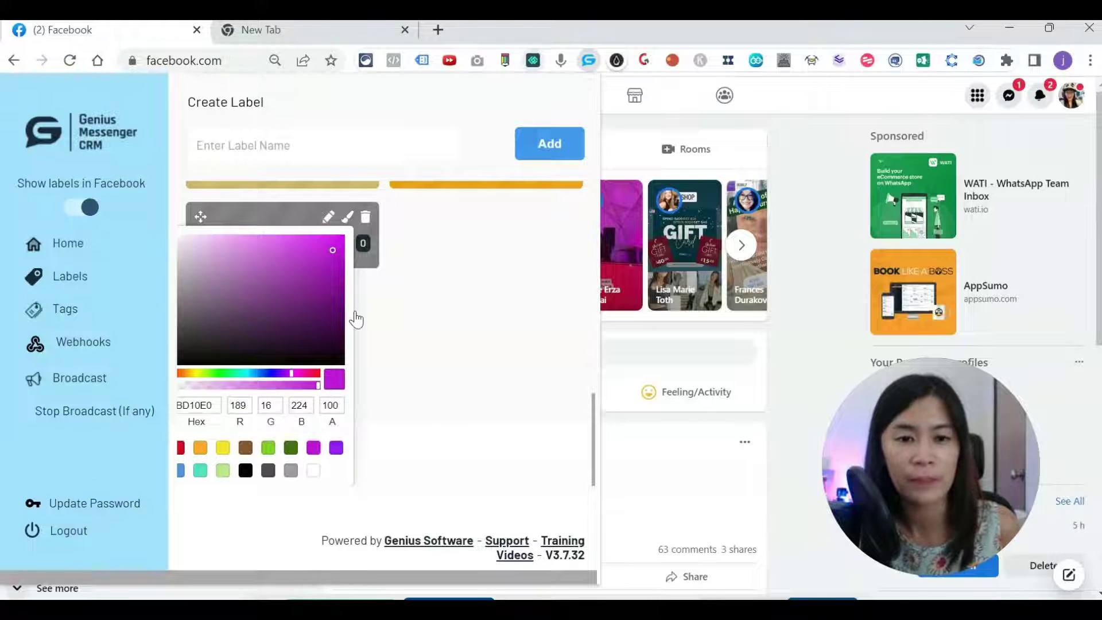
{"action": "left_click", "coordinate": [381, 423]}
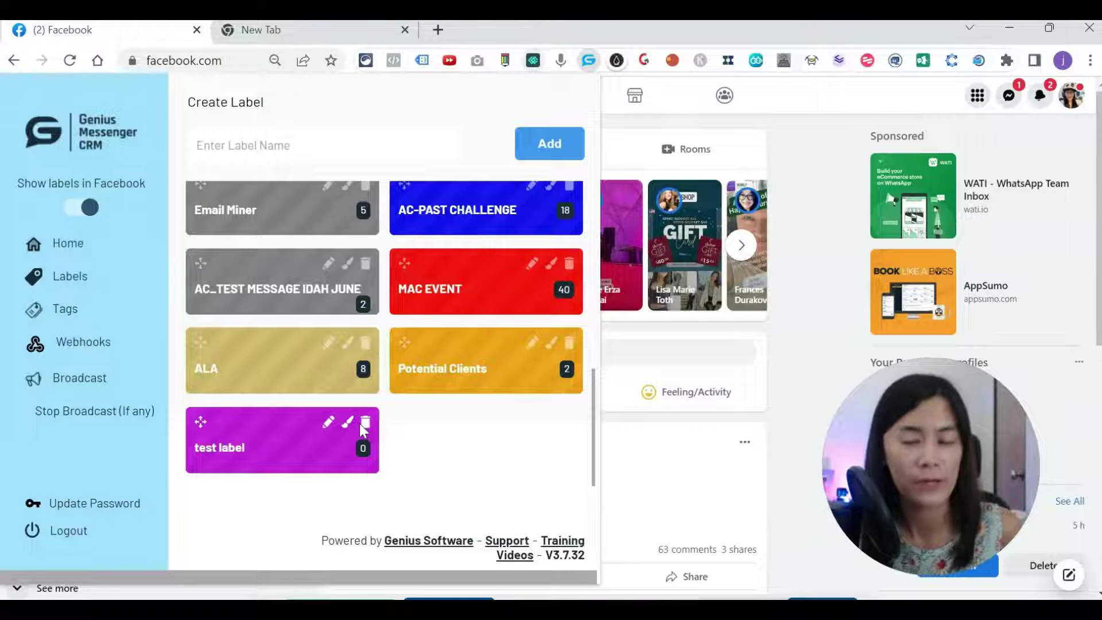
Delete the test label and confirm its removal.
{"action": "left_click", "coordinate": [361, 426]}
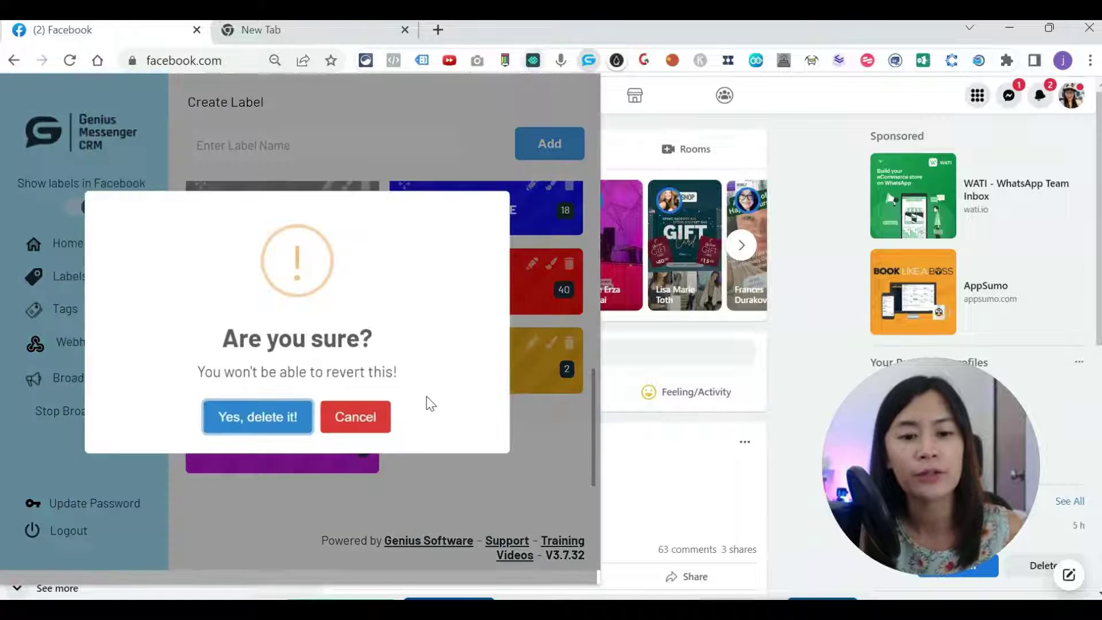
{"action": "left_click", "coordinate": [292, 422]}
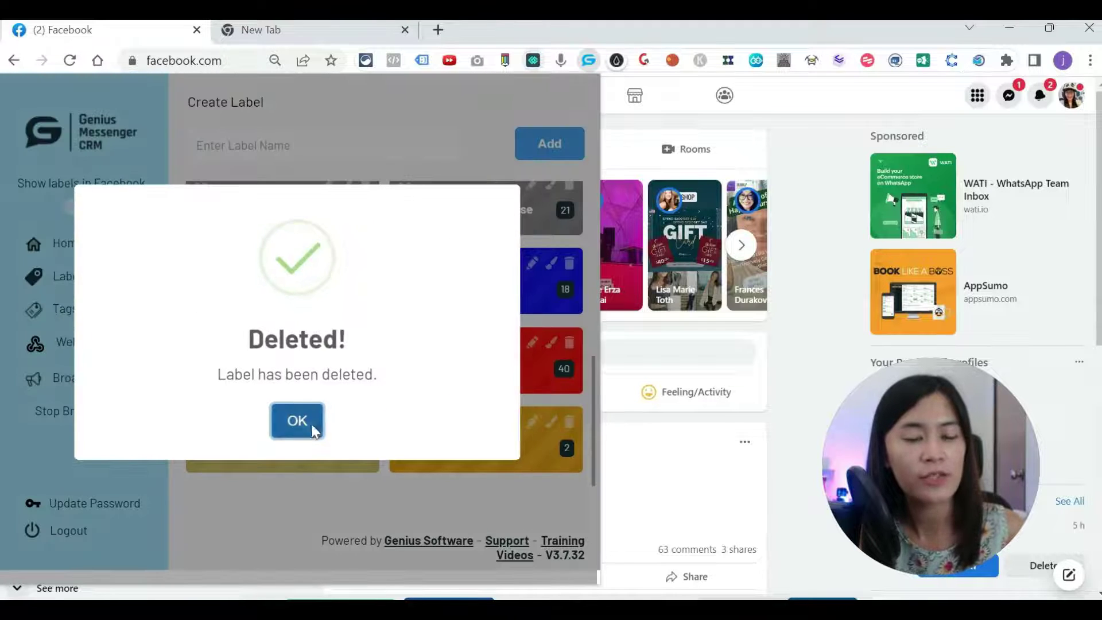
{"action": "left_click", "coordinate": [297, 422]}
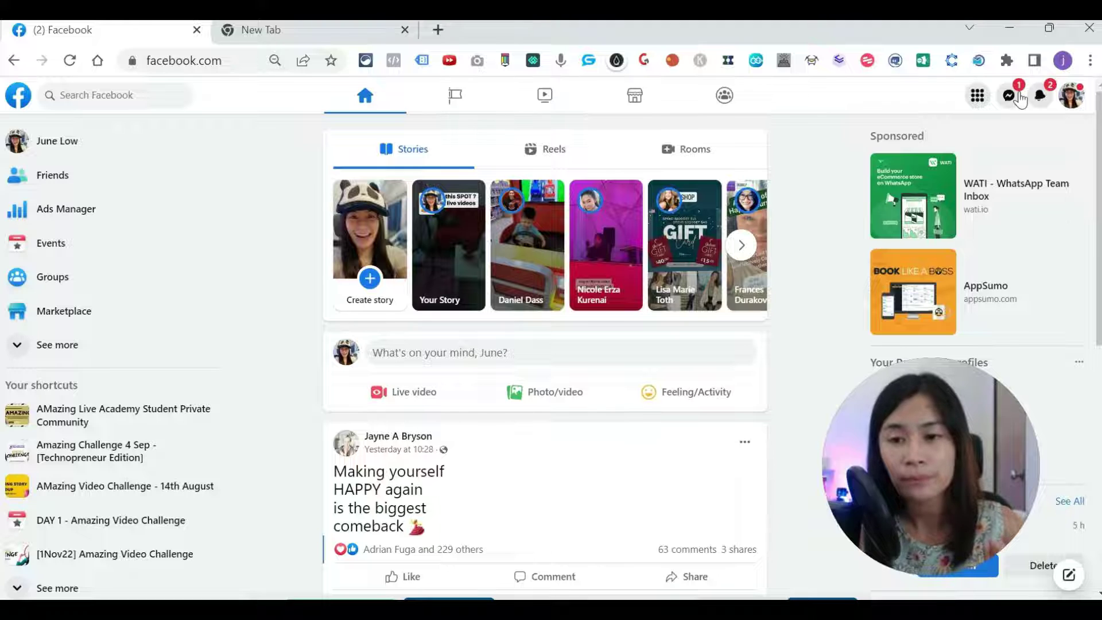
{"action": "left_click", "coordinate": [1019, 99]}
Scroll the Messenger chats to review their CRM labels, then reopen the label manager.
{"action": "scroll", "coordinate": [975, 336], "scroll_direction": "down", "scroll_amount": 3}
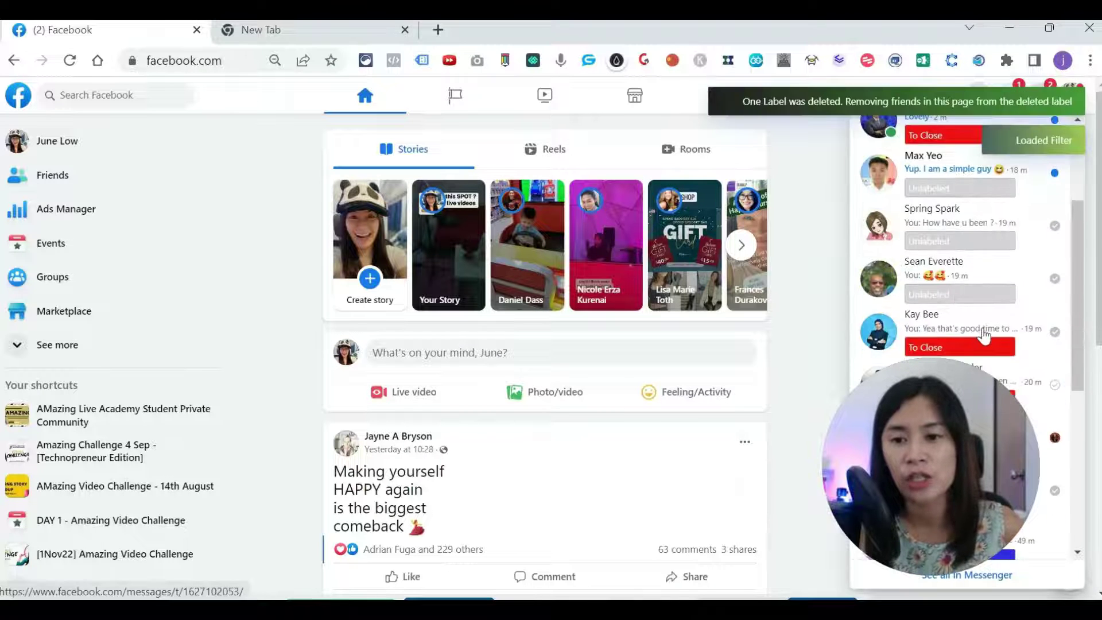
{"action": "scroll", "coordinate": [984, 335], "scroll_direction": "down", "scroll_amount": 5}
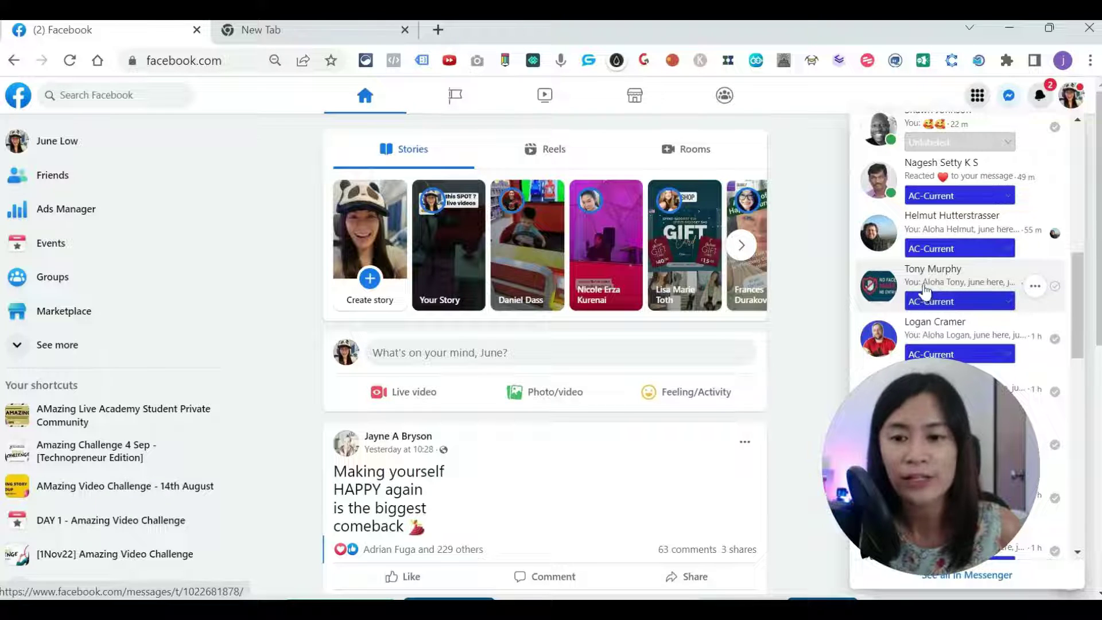
{"action": "scroll", "coordinate": [930, 280], "scroll_direction": "down", "scroll_amount": 2}
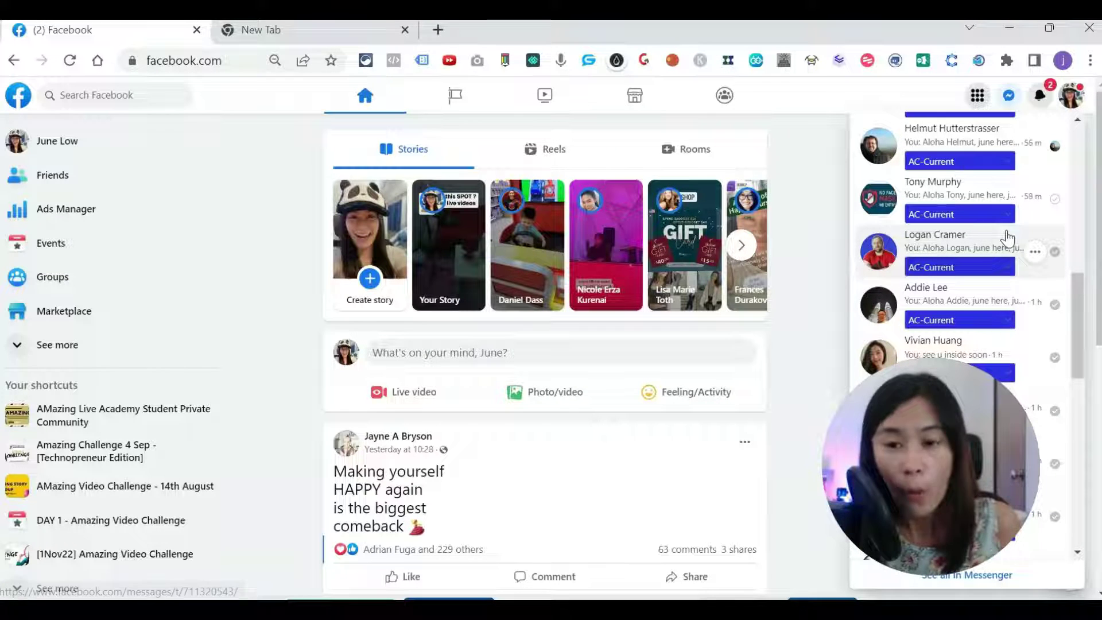
{"action": "left_click", "coordinate": [593, 65]}
{"action": "scroll", "coordinate": [1026, 297], "scroll_direction": "up", "scroll_amount": 5}
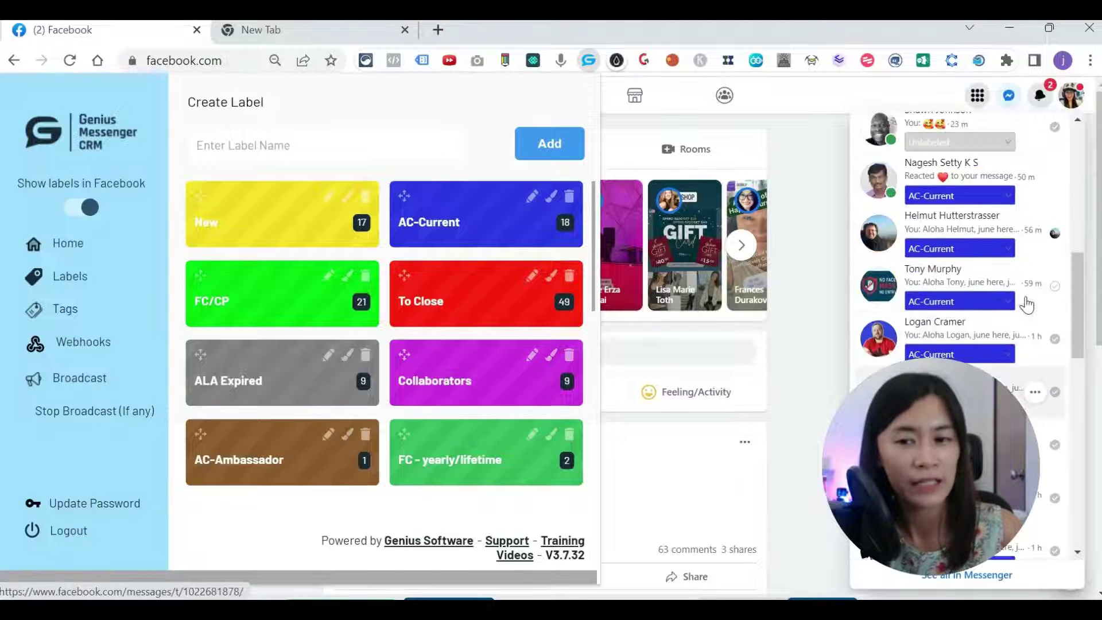
Filter the Messenger chat list with Search Labels 'AC' to show only AC-Current conversations.
{"action": "left_click", "coordinate": [950, 160]}
{"action": "type", "text": "Ad"}
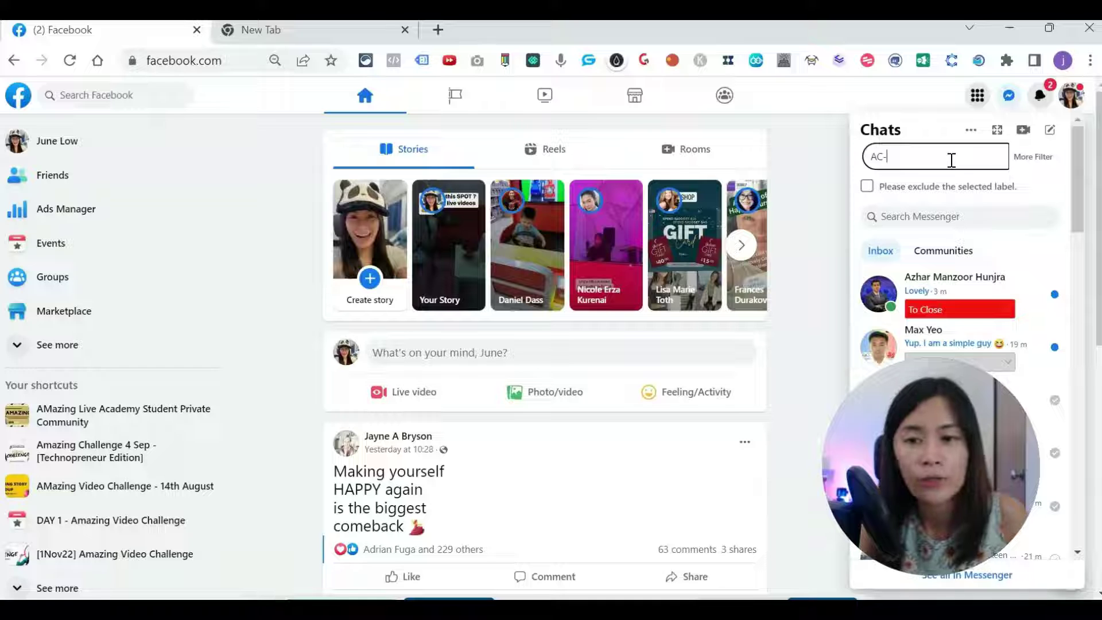
{"action": "scroll", "coordinate": [964, 143], "scroll_direction": "down", "scroll_amount": 5}
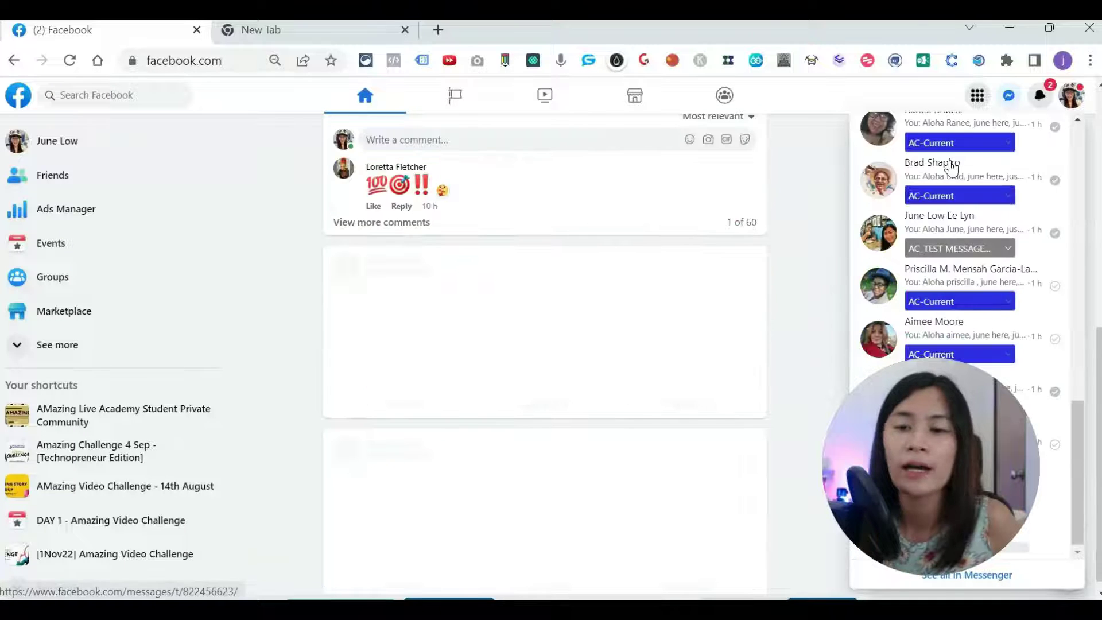
{"action": "scroll", "coordinate": [963, 144], "scroll_direction": "down", "scroll_amount": 5}
{"action": "scroll", "coordinate": [1012, 113], "scroll_direction": "up", "scroll_amount": 5}
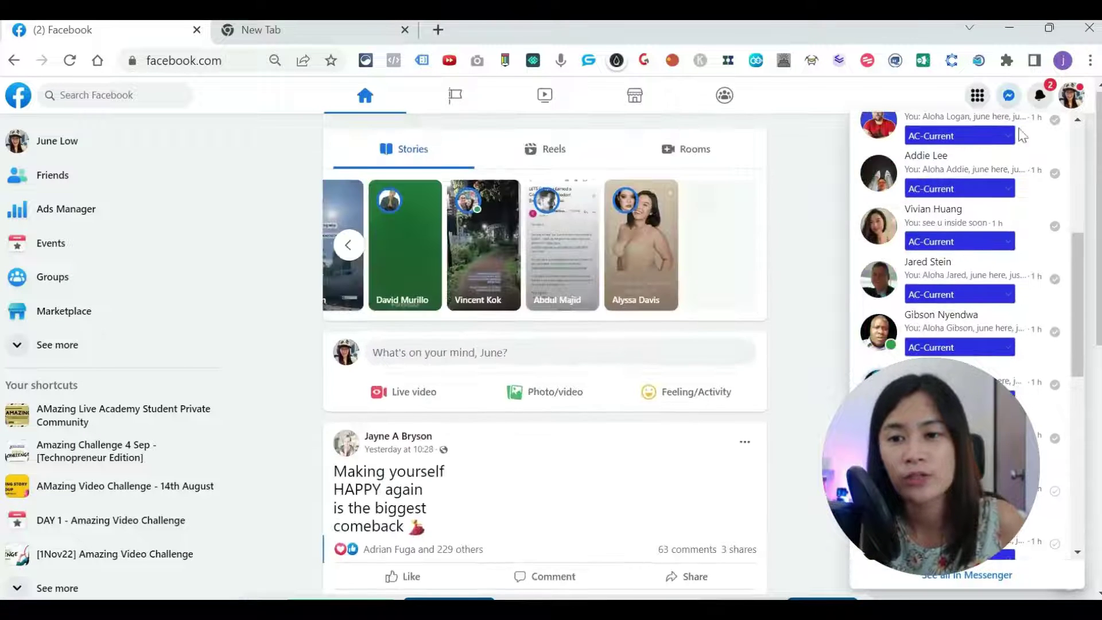
{"action": "scroll", "coordinate": [1059, 241], "scroll_direction": "up", "scroll_amount": 5}
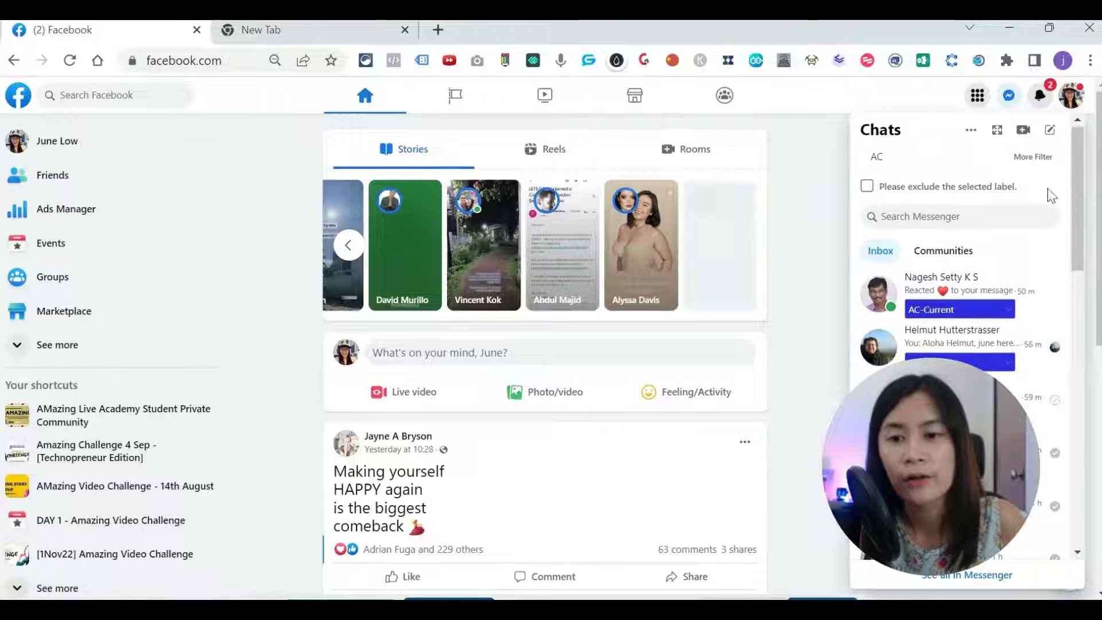
{"action": "left_click", "coordinate": [929, 153]}
{"action": "left_click_drag", "start_coordinate": [952, 396], "coordinate": [740, 406]}
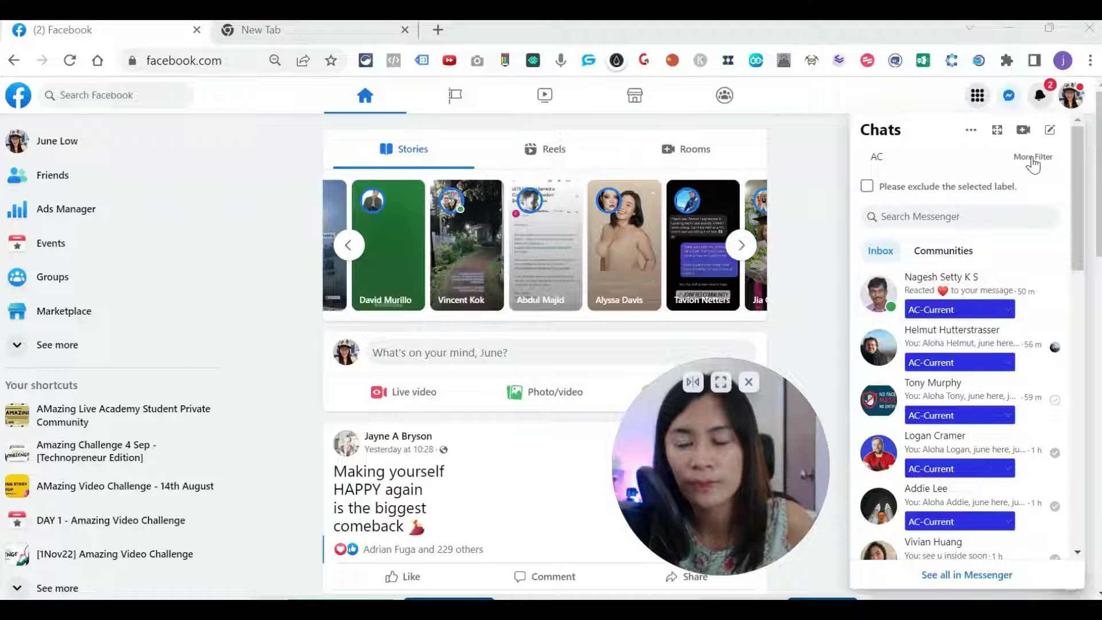
{"action": "left_click", "coordinate": [908, 156]}
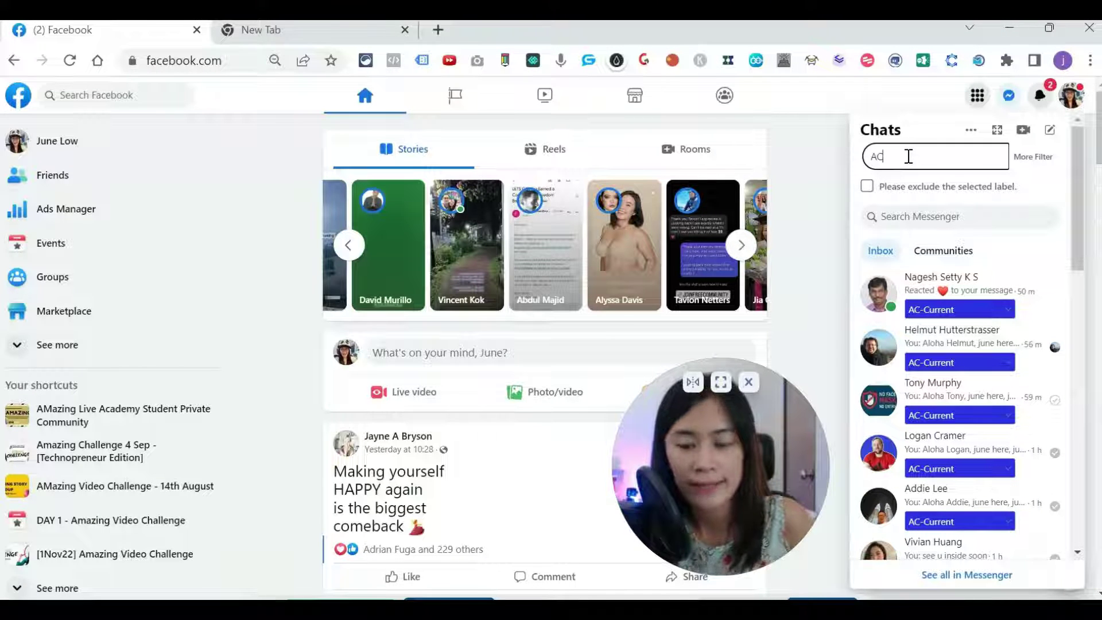
{"action": "scroll", "coordinate": [976, 299], "scroll_direction": "down", "scroll_amount": 10}
{"action": "scroll", "coordinate": [954, 253], "scroll_direction": "up", "scroll_amount": 4}
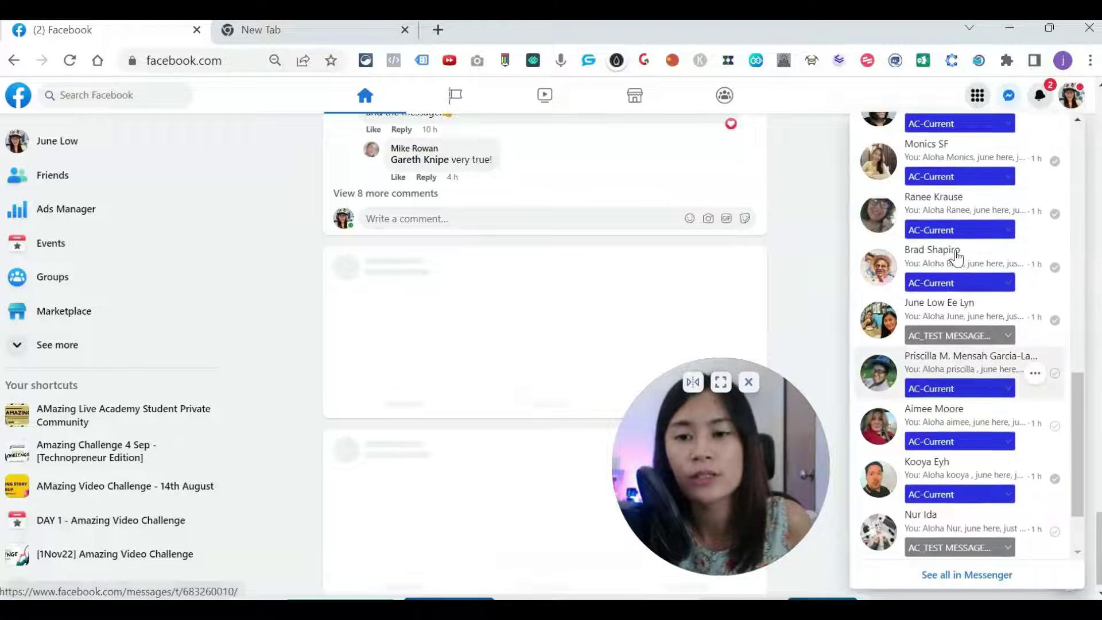
{"action": "scroll", "coordinate": [952, 233], "scroll_direction": "up", "scroll_amount": 6}
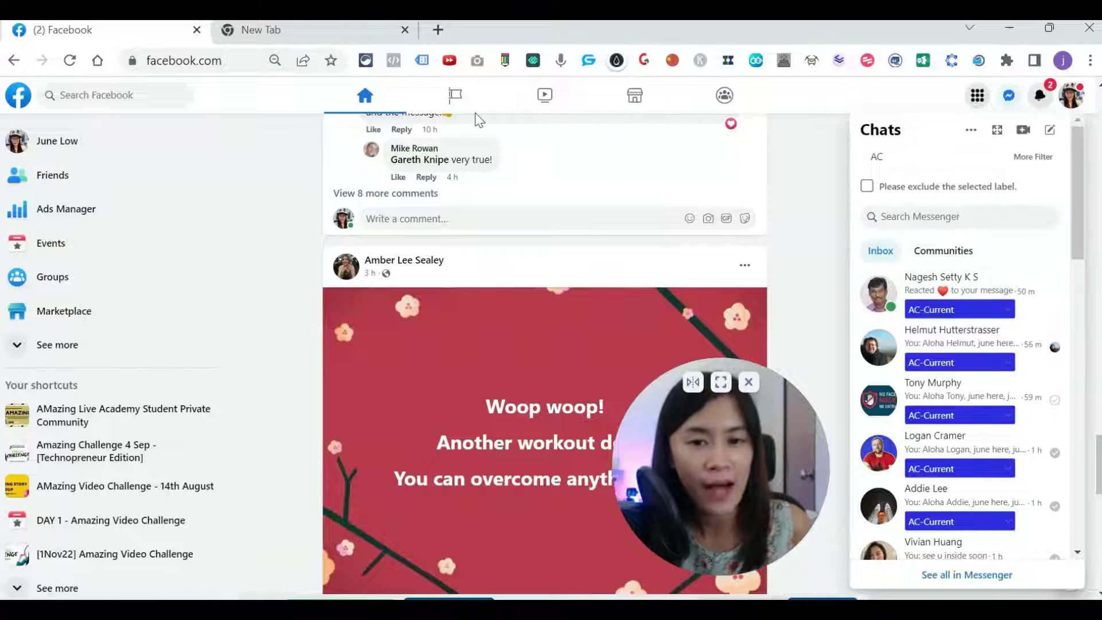
Open the top AC-Current conversation in full Messenger.
{"action": "left_click", "coordinate": [934, 294]}
{"action": "scroll", "coordinate": [930, 367], "scroll_direction": "up", "scroll_amount": 5}
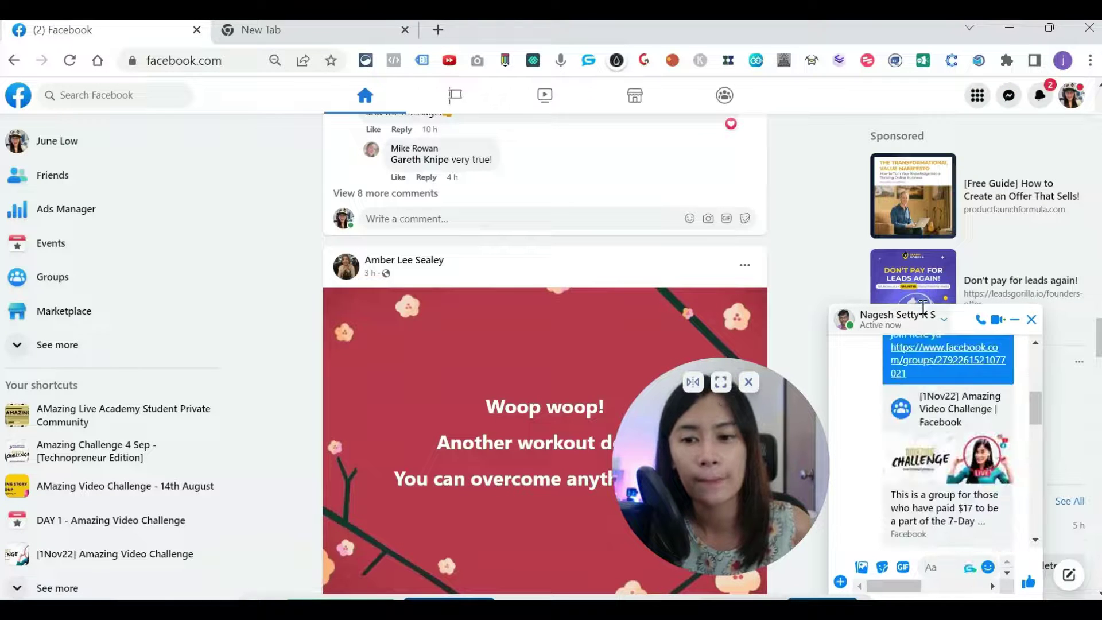
{"action": "left_click", "coordinate": [899, 319]}
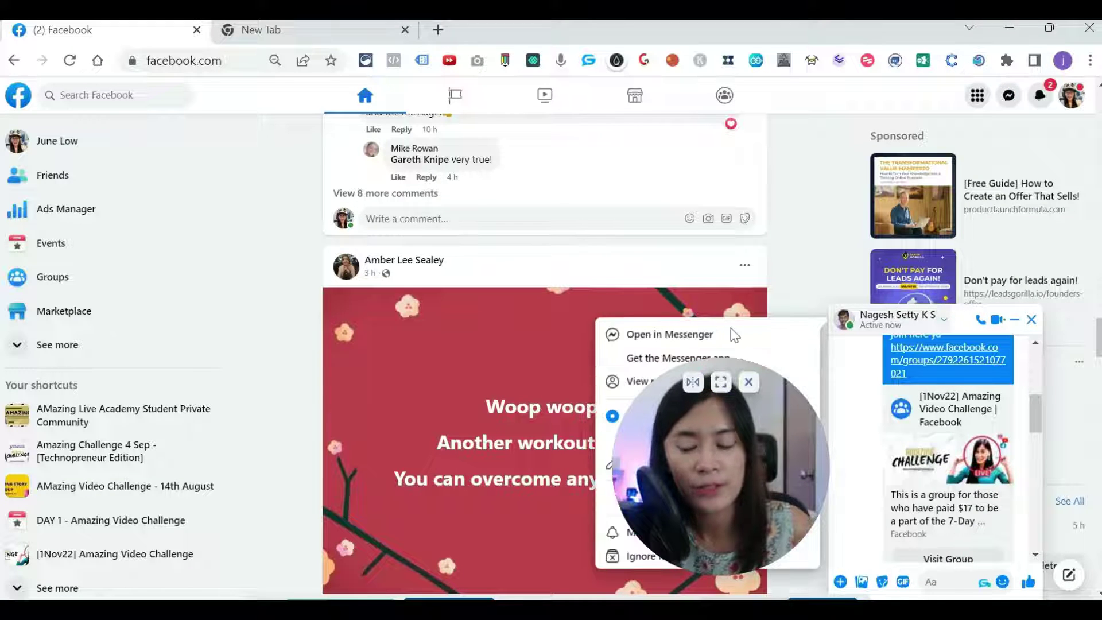
{"action": "left_click", "coordinate": [654, 335]}
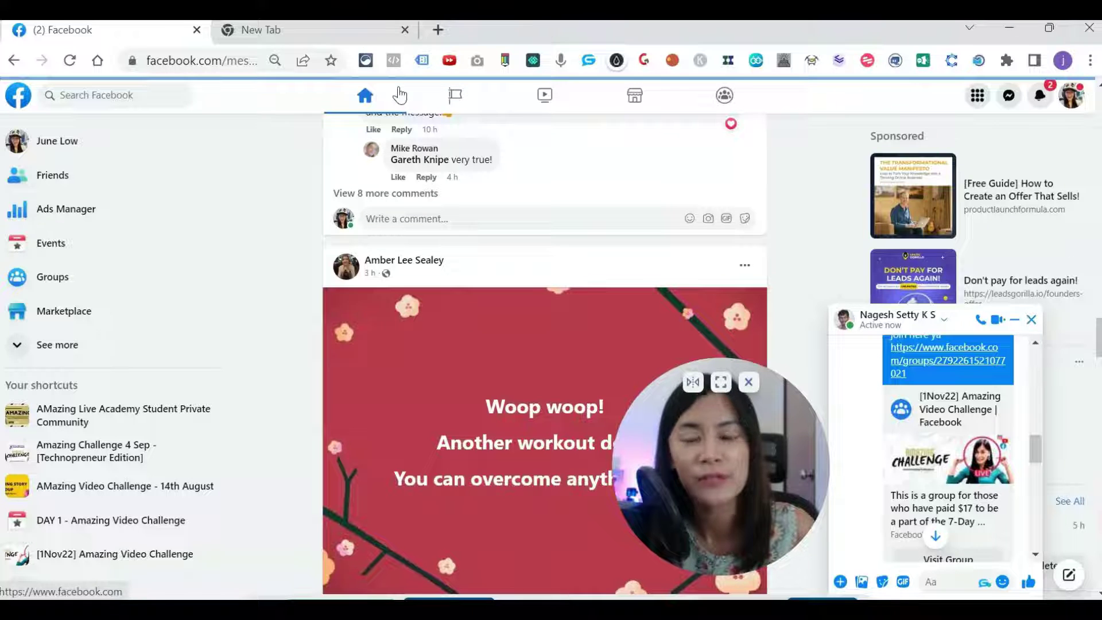
In the new tab, go to the CRM Tags page and colour the GM tag red (F60C0C).
{"action": "left_click", "coordinate": [368, 25]}
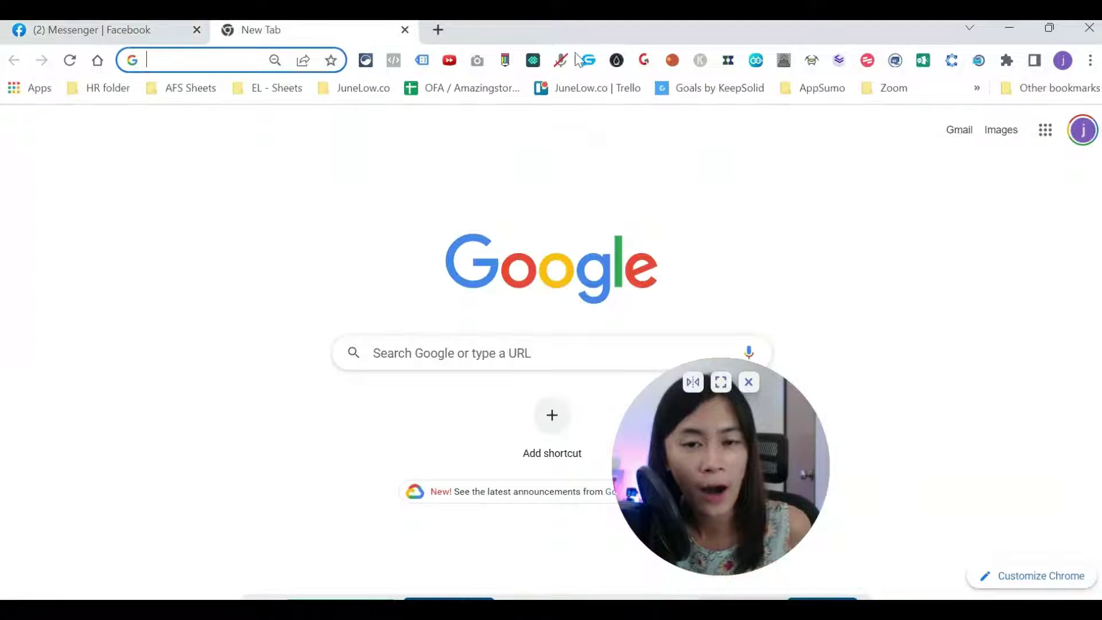
{"action": "left_click", "coordinate": [588, 61]}
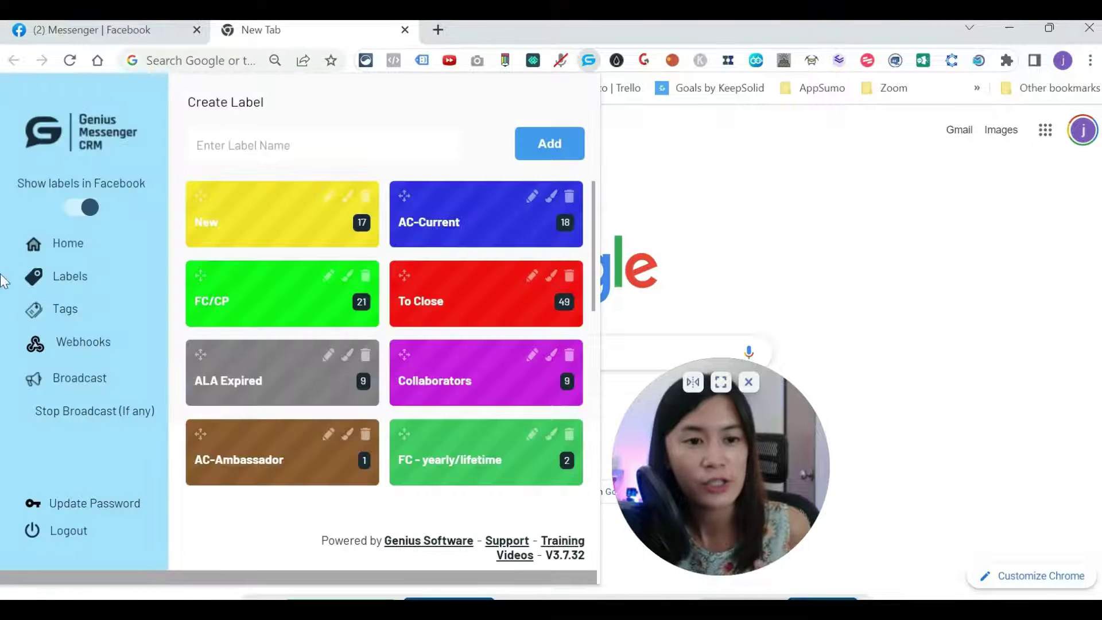
{"action": "left_click", "coordinate": [49, 317]}
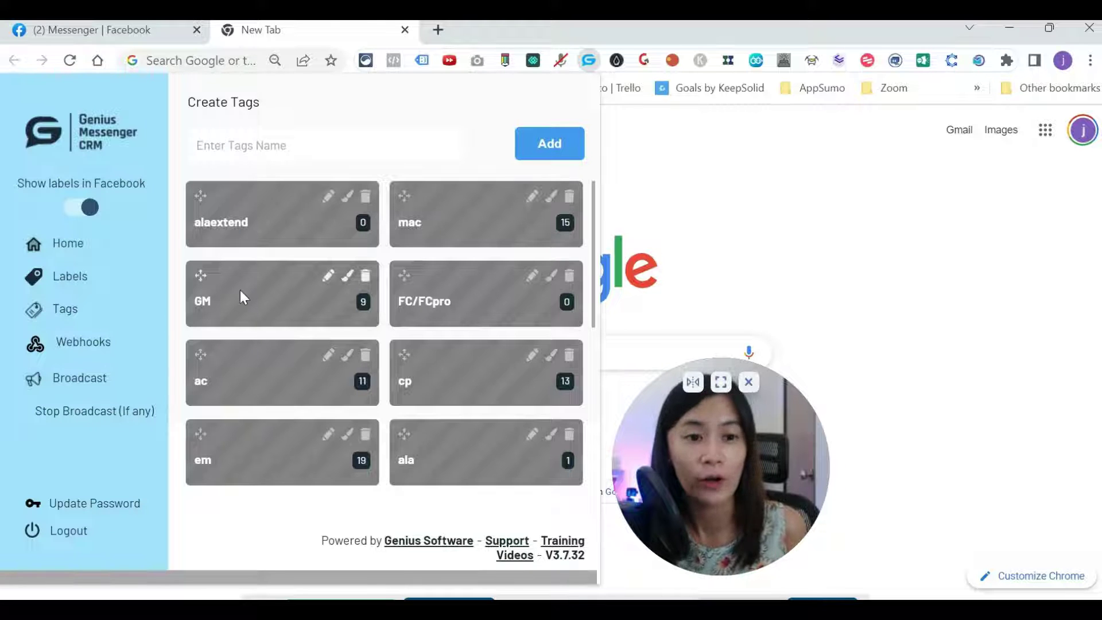
{"action": "left_click", "coordinate": [347, 276]}
{"action": "left_click", "coordinate": [337, 298]}
{"action": "scroll", "coordinate": [306, 471], "scroll_direction": "down", "scroll_amount": 3}
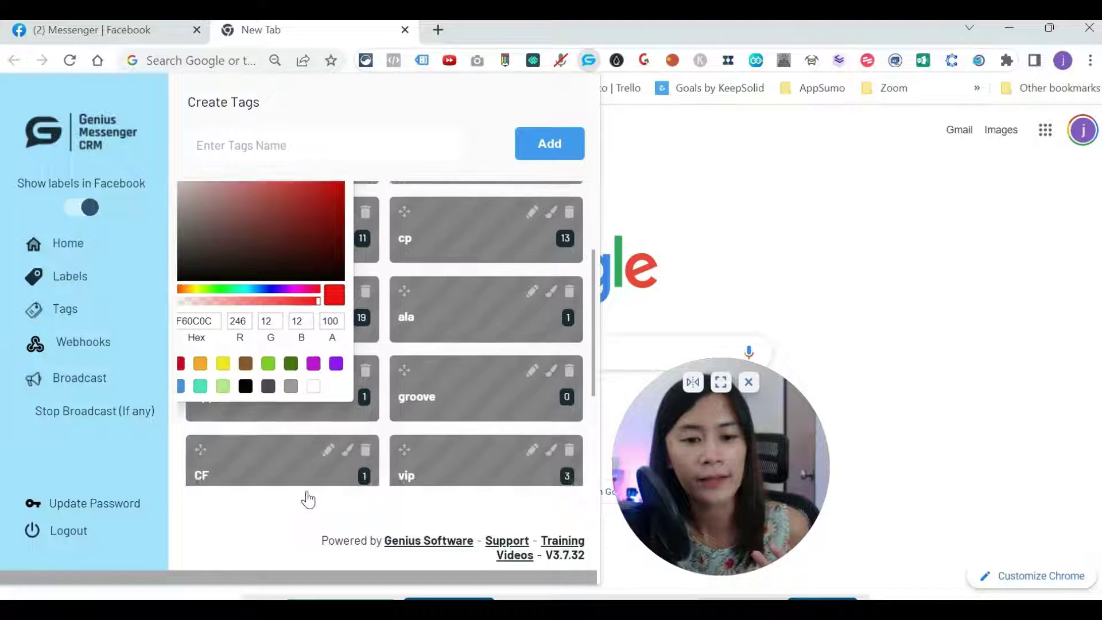
{"action": "left_click", "coordinate": [383, 319]}
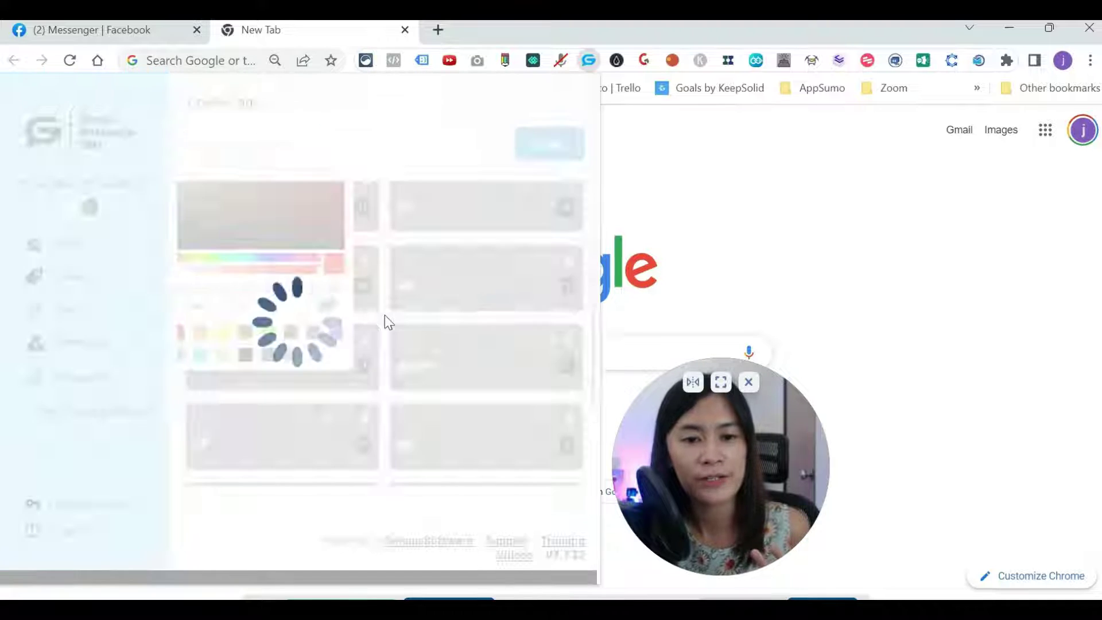
Back in Messenger, add and save the ac tag on the open AC-Current conversation.
{"action": "left_click", "coordinate": [175, 26]}
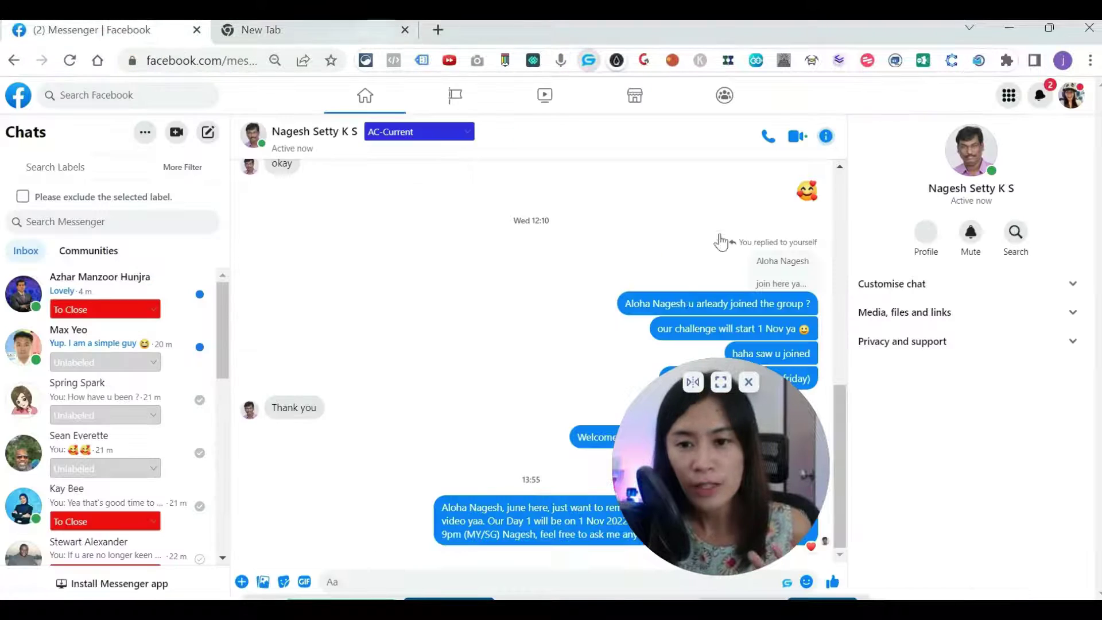
{"action": "scroll", "coordinate": [835, 306], "scroll_direction": "up", "scroll_amount": 10}
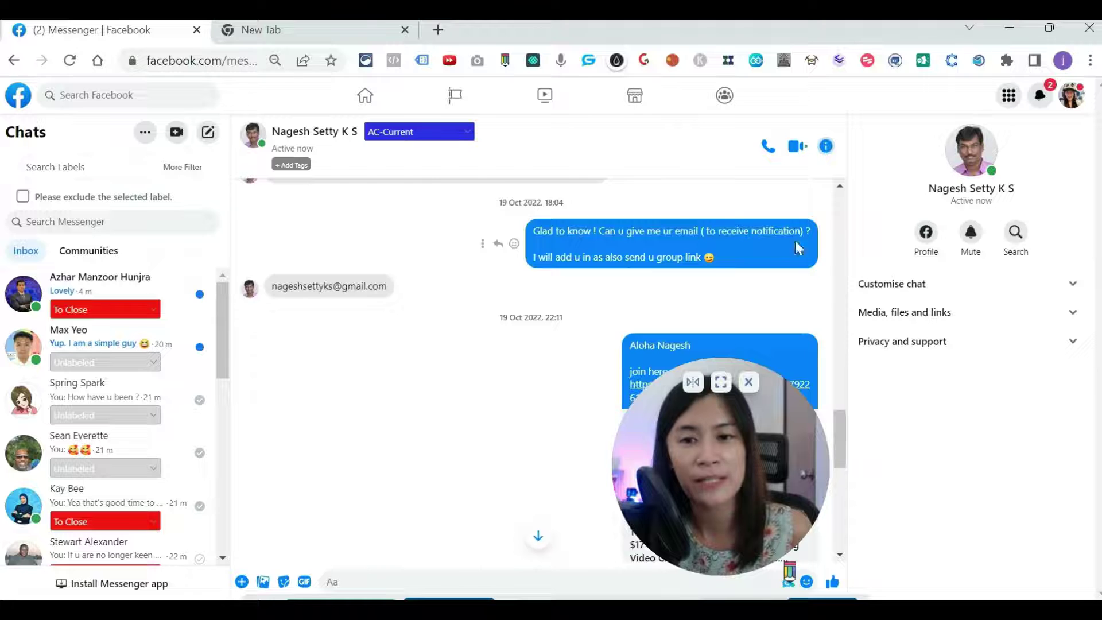
{"action": "left_click", "coordinate": [443, 138]}
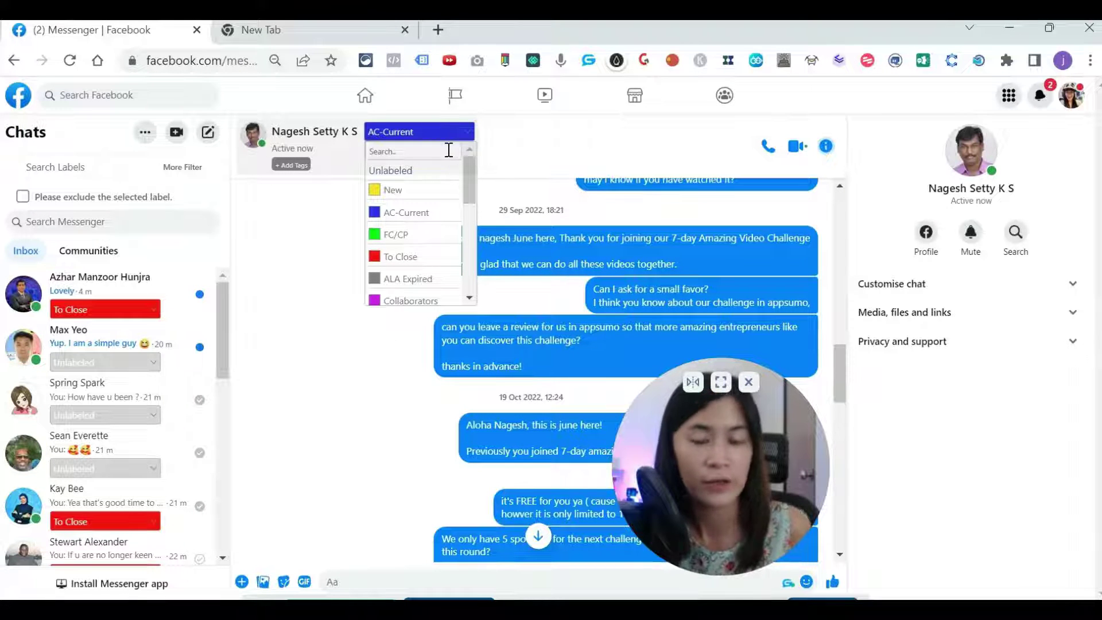
{"action": "left_click", "coordinate": [508, 154]}
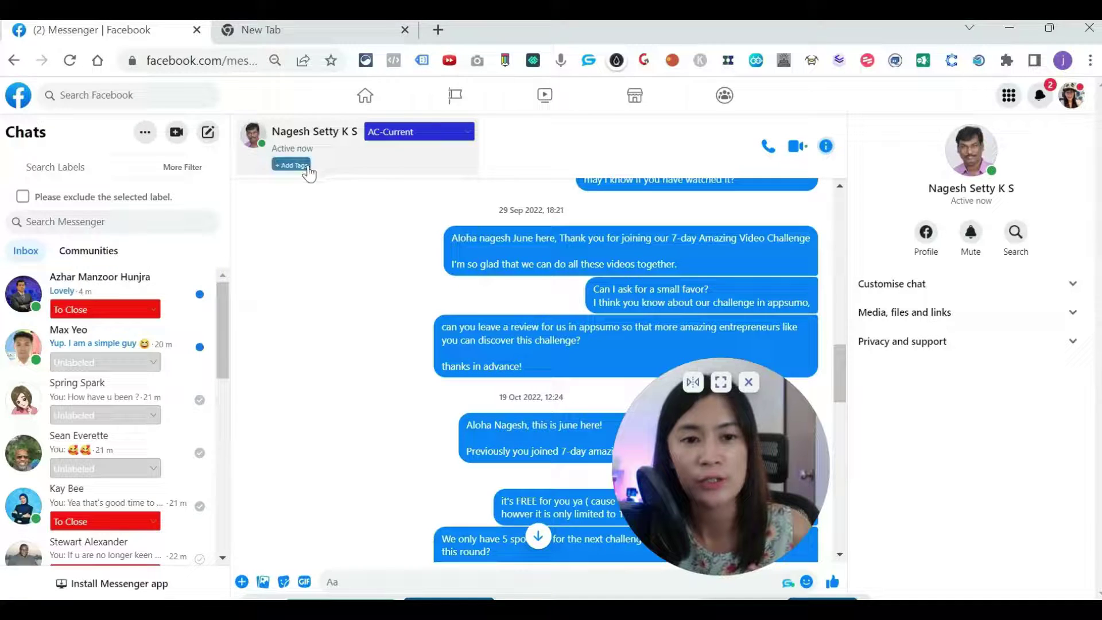
{"action": "left_click", "coordinate": [303, 164]}
{"action": "left_click", "coordinate": [533, 194]}
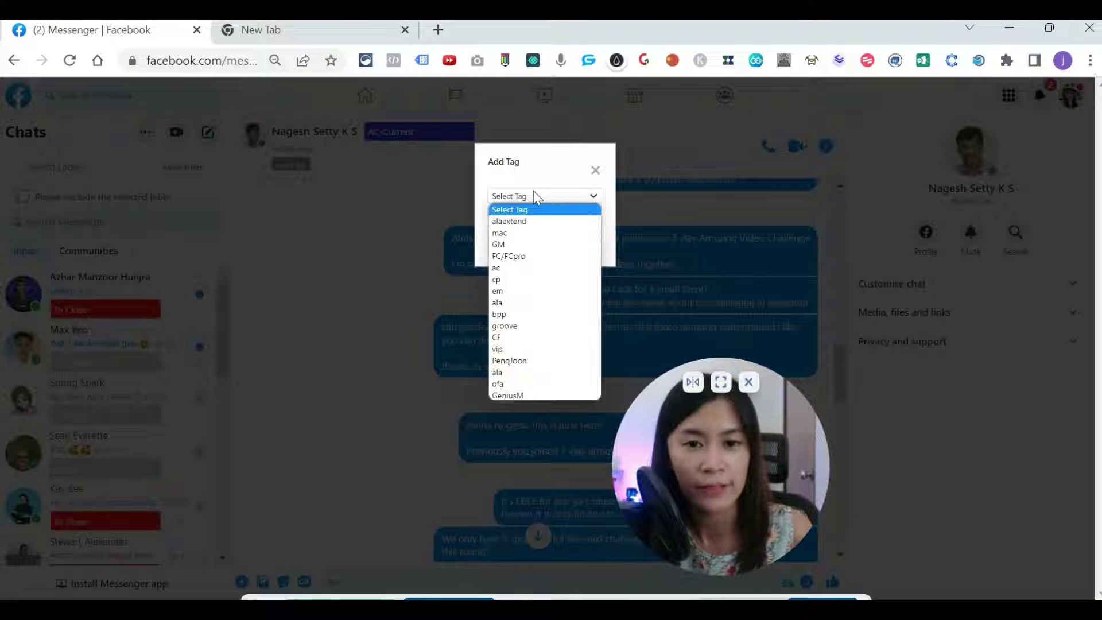
{"action": "left_click", "coordinate": [517, 267]}
{"action": "left_click", "coordinate": [542, 244]}
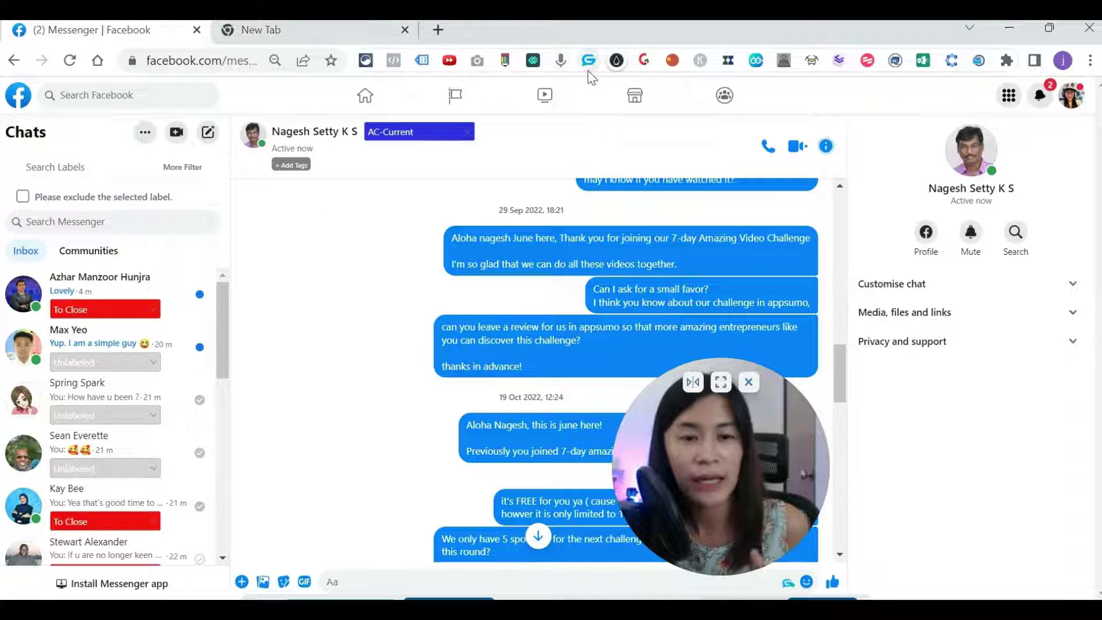
Type 'ac' in Search Labels to list only AC-Current chats, then reopen the CRM panel.
{"action": "left_click", "coordinate": [101, 166]}
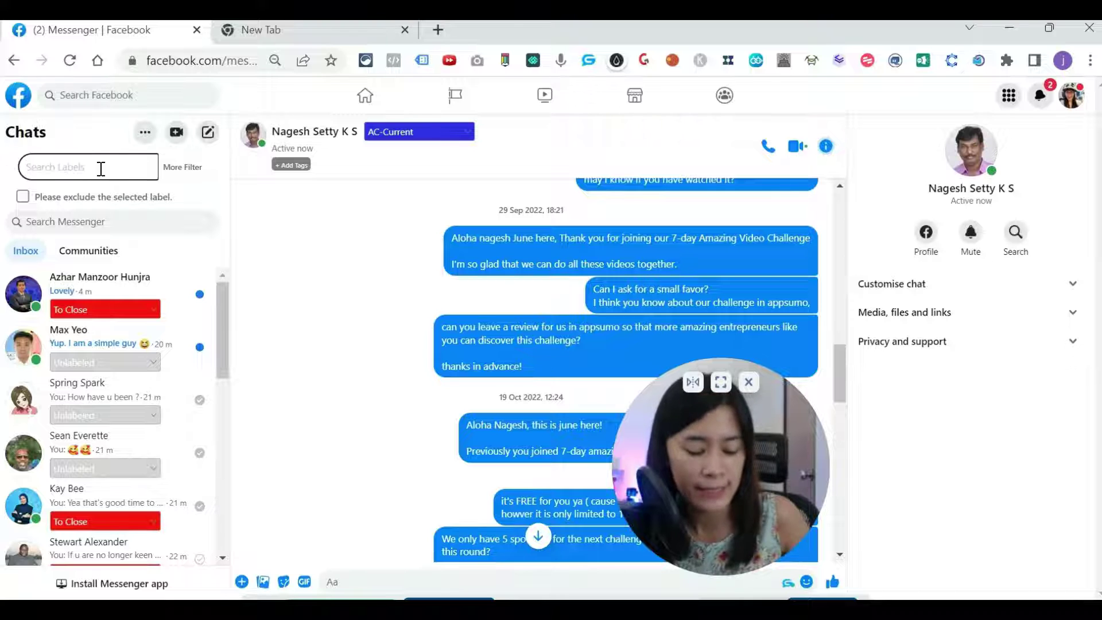
{"action": "type", "text": "ac"}
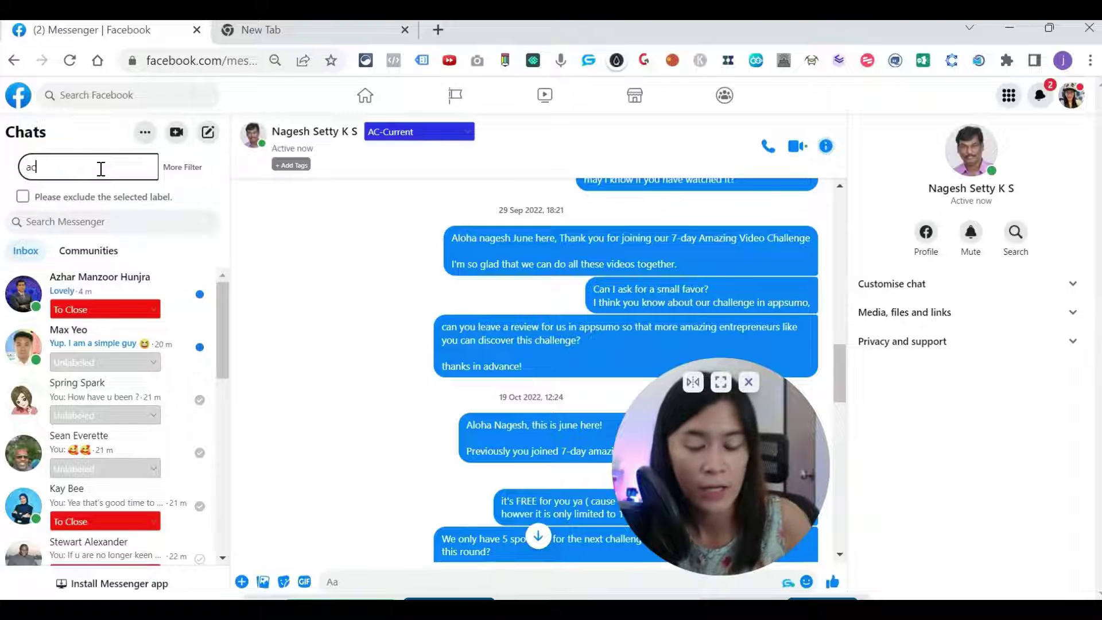
{"action": "scroll", "coordinate": [126, 322], "scroll_direction": "down", "scroll_amount": 2}
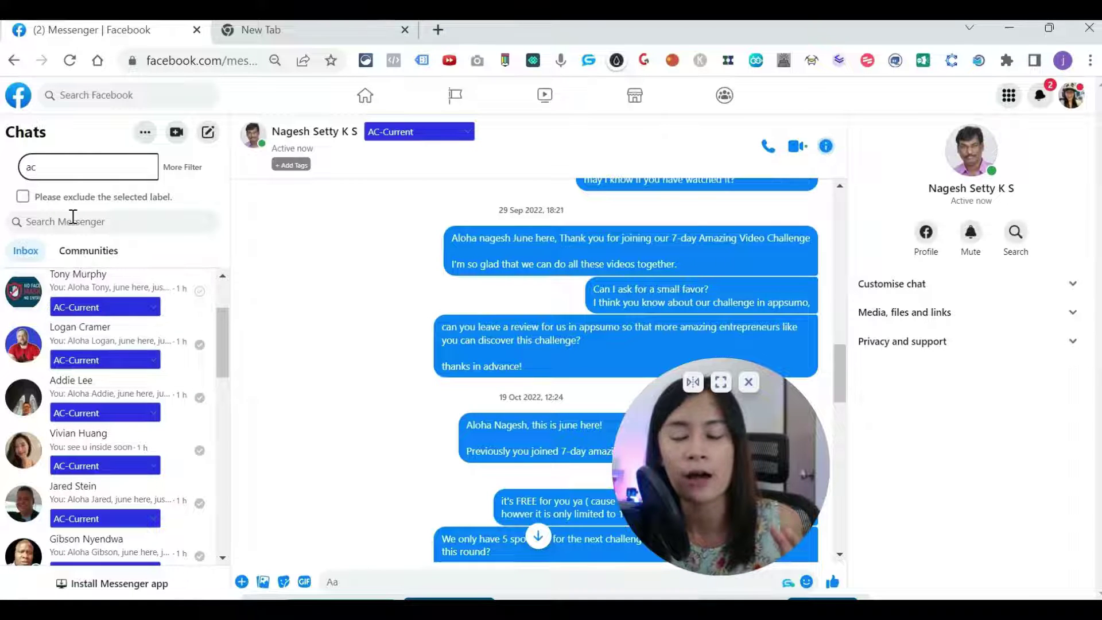
{"action": "left_click", "coordinate": [588, 63]}
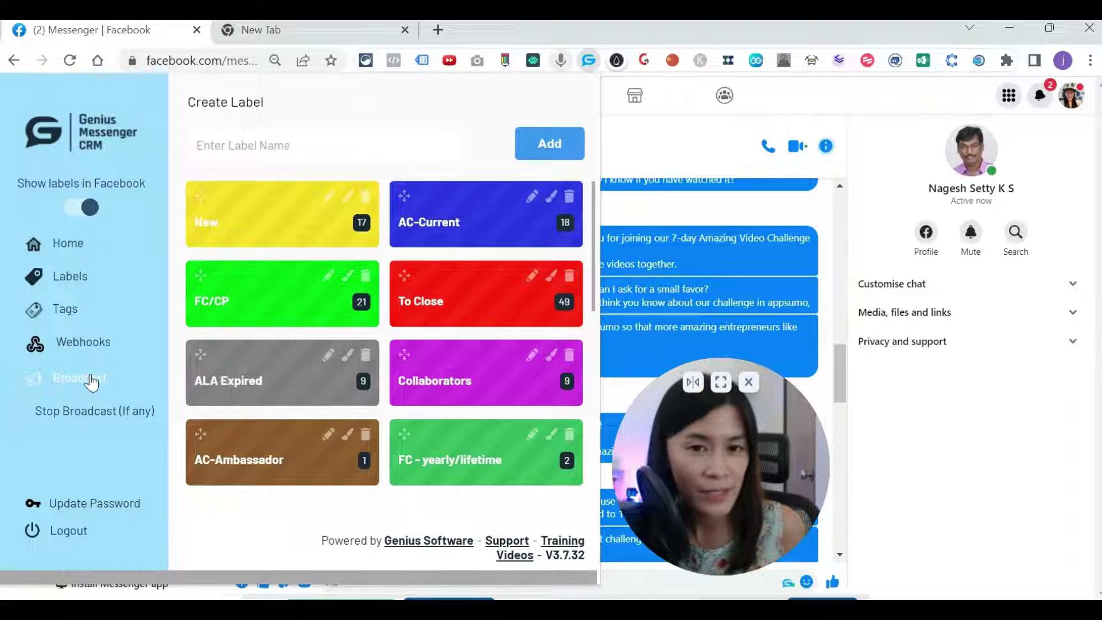
Go to the Broadcast page showing past broadcasts, like the AC-Current one sent 18 of 18.
{"action": "left_click", "coordinate": [98, 380]}
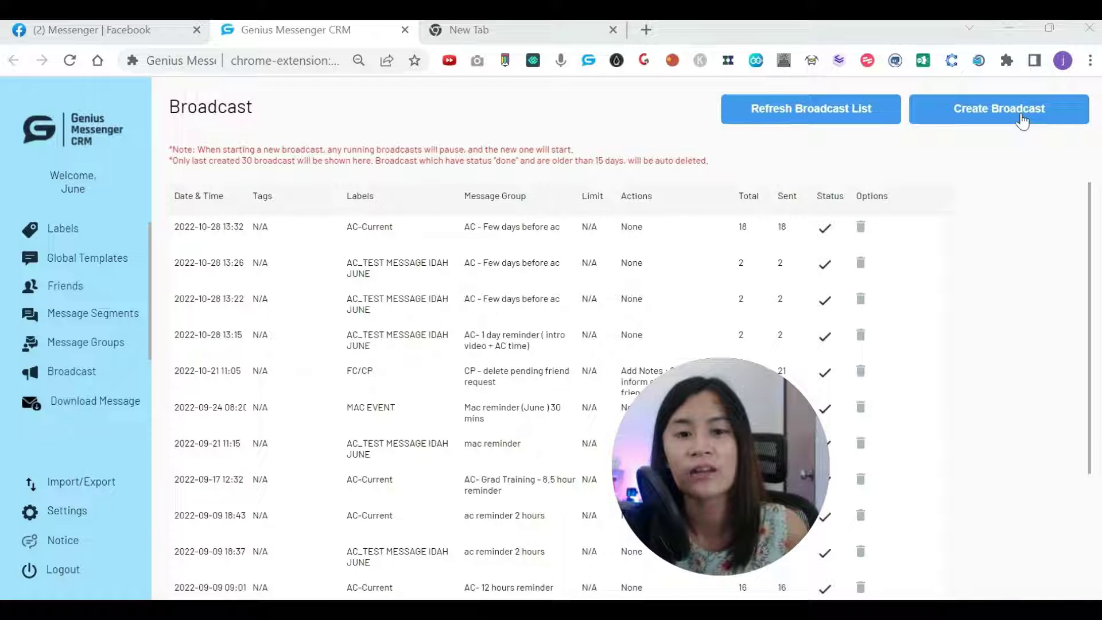
Start a new broadcast that targets recipients by the AC-Current label.
{"action": "left_click", "coordinate": [1021, 119]}
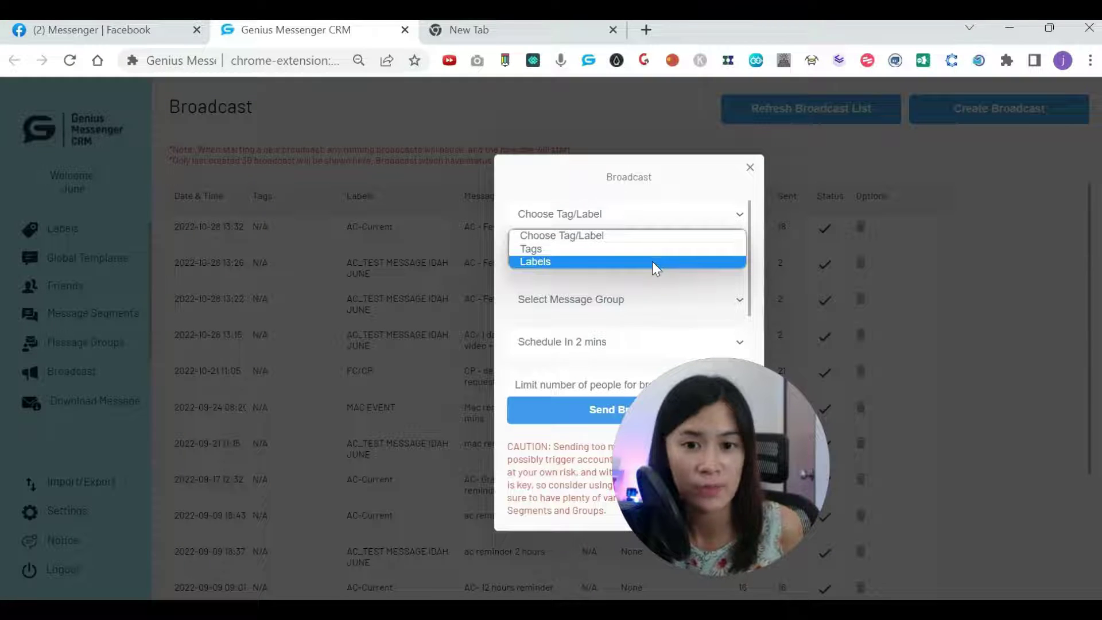
{"action": "left_click", "coordinate": [608, 261]}
{"action": "left_click", "coordinate": [578, 259]}
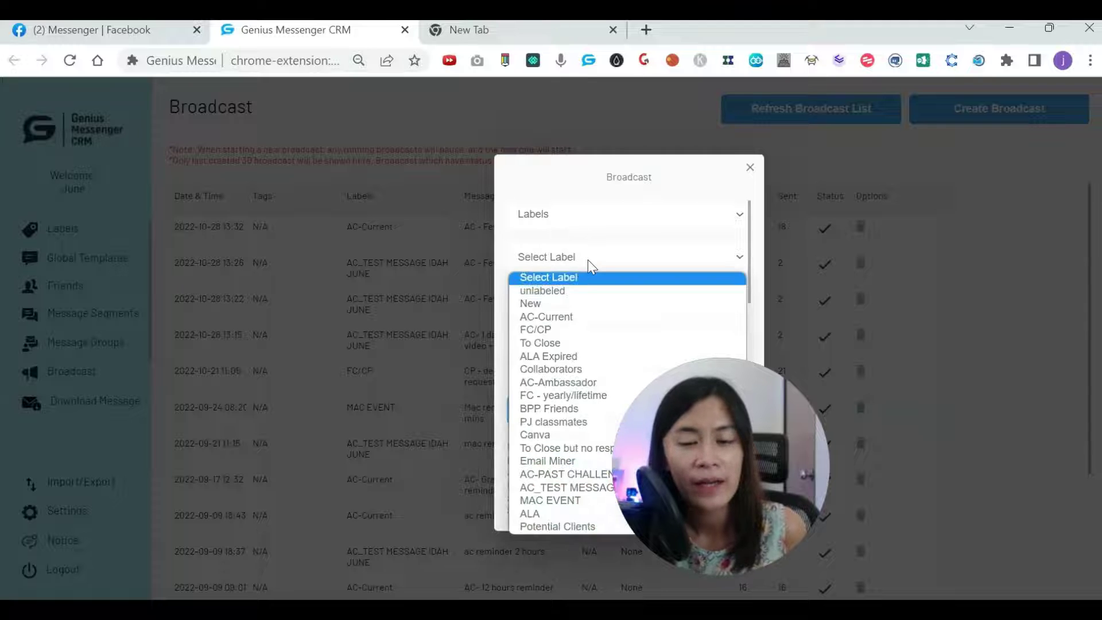
{"action": "left_click", "coordinate": [548, 316]}
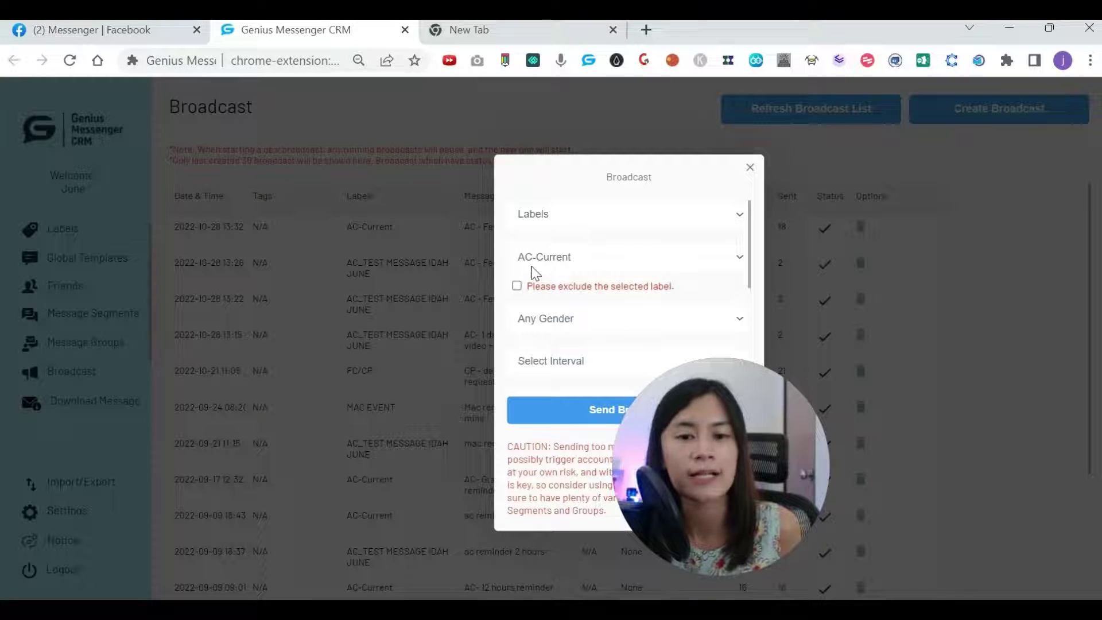
Keep the gender filter at Any Gender and review the send interval options.
{"action": "scroll", "coordinate": [571, 309], "scroll_direction": "down", "scroll_amount": 3}
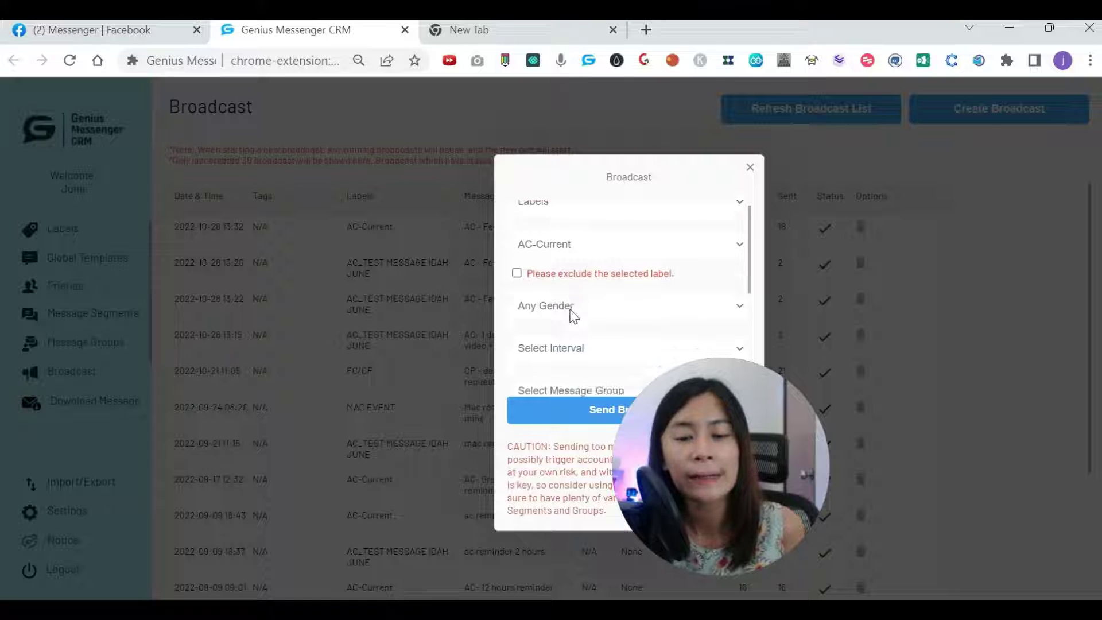
{"action": "left_click", "coordinate": [606, 239]}
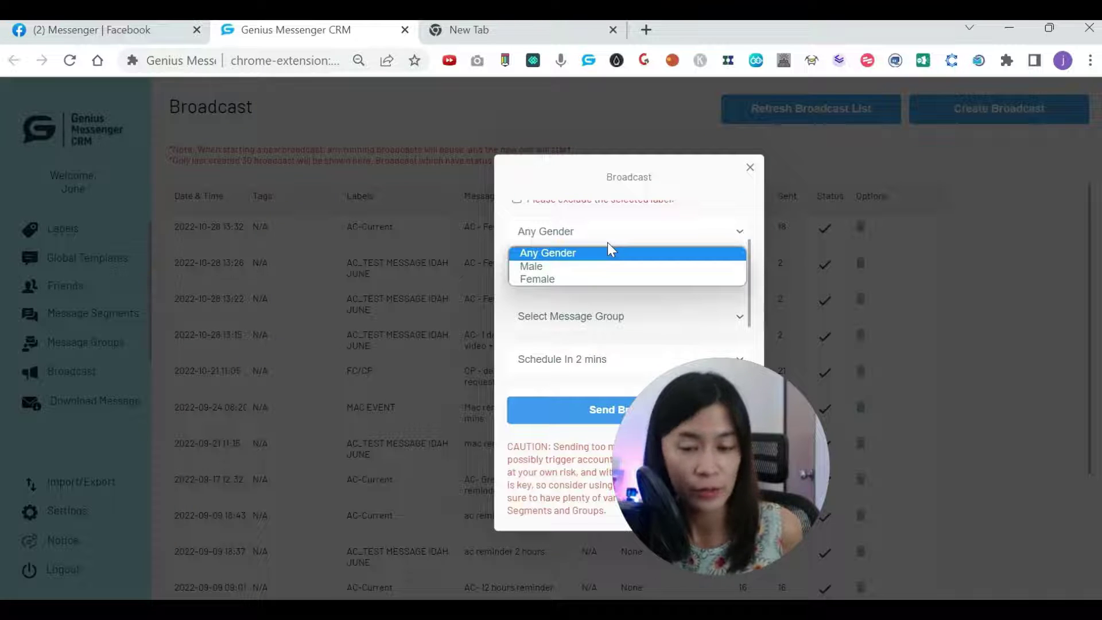
{"action": "left_click", "coordinate": [607, 242]}
{"action": "left_click", "coordinate": [600, 272]}
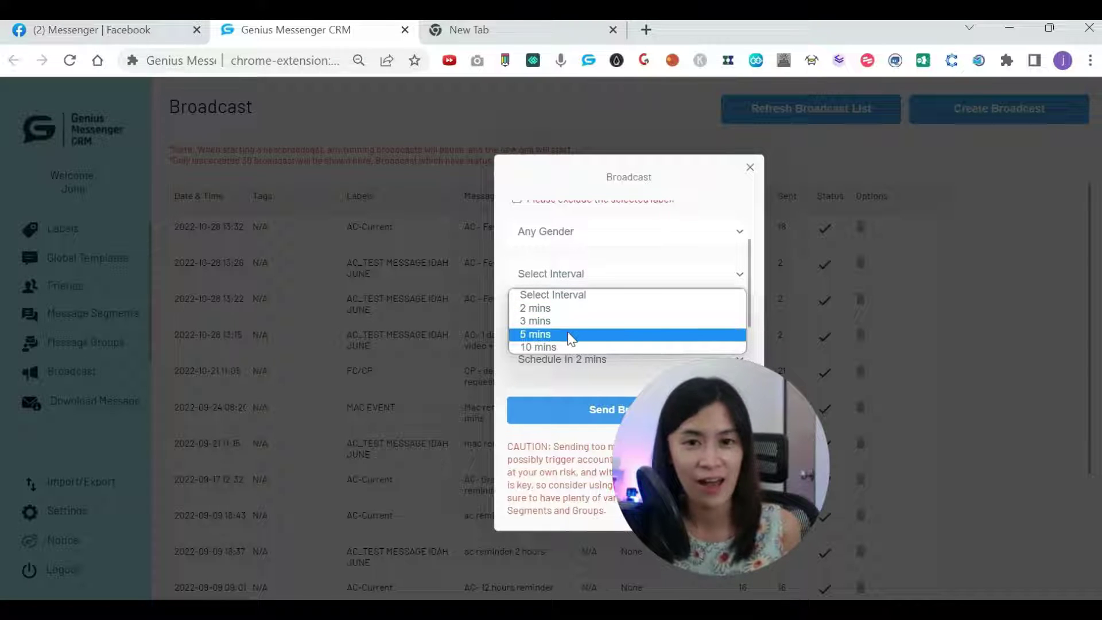
Review the scheduling, message group and send interval options without changing anything.
{"action": "left_click", "coordinate": [546, 361]}
{"action": "left_click", "coordinate": [553, 356]}
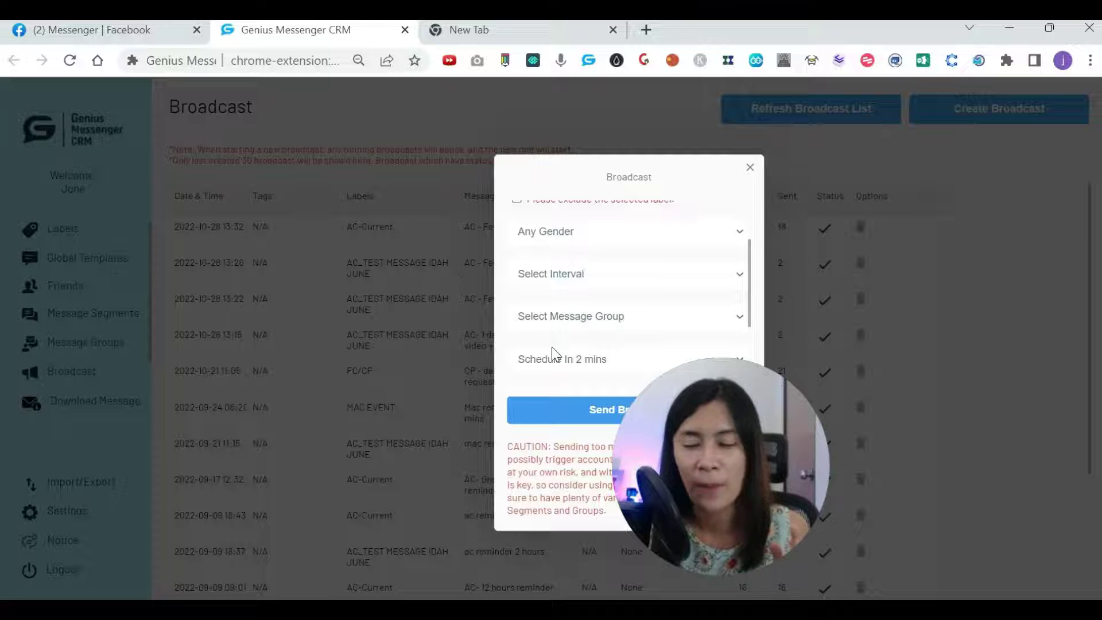
{"action": "left_click", "coordinate": [593, 320]}
{"action": "left_click", "coordinate": [583, 272]}
{"action": "left_click", "coordinate": [583, 273]}
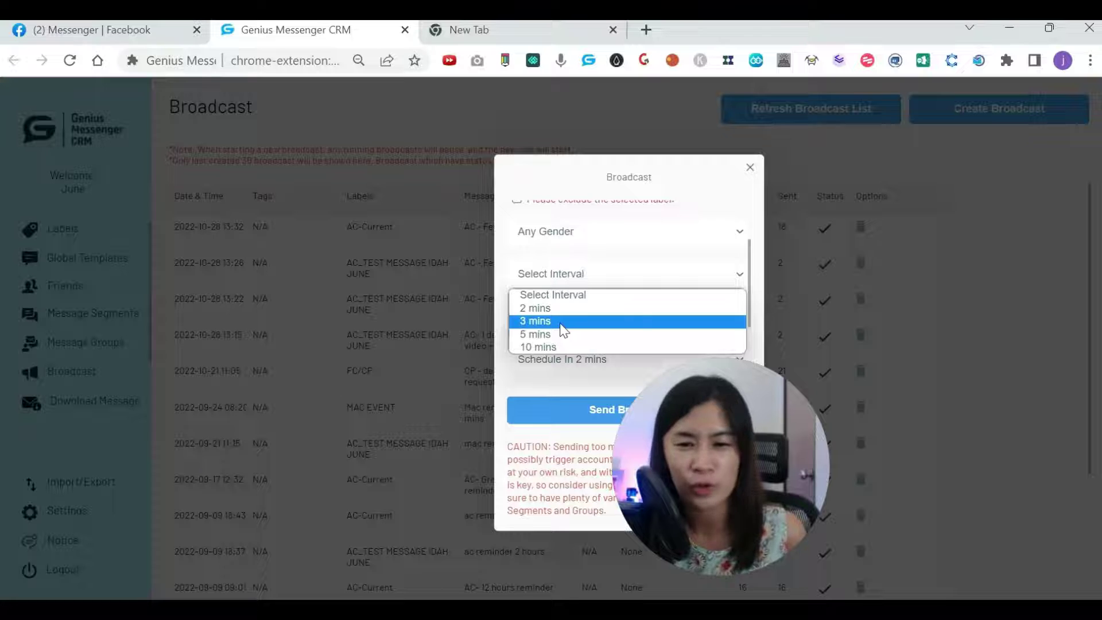
{"action": "left_click", "coordinate": [503, 277]}
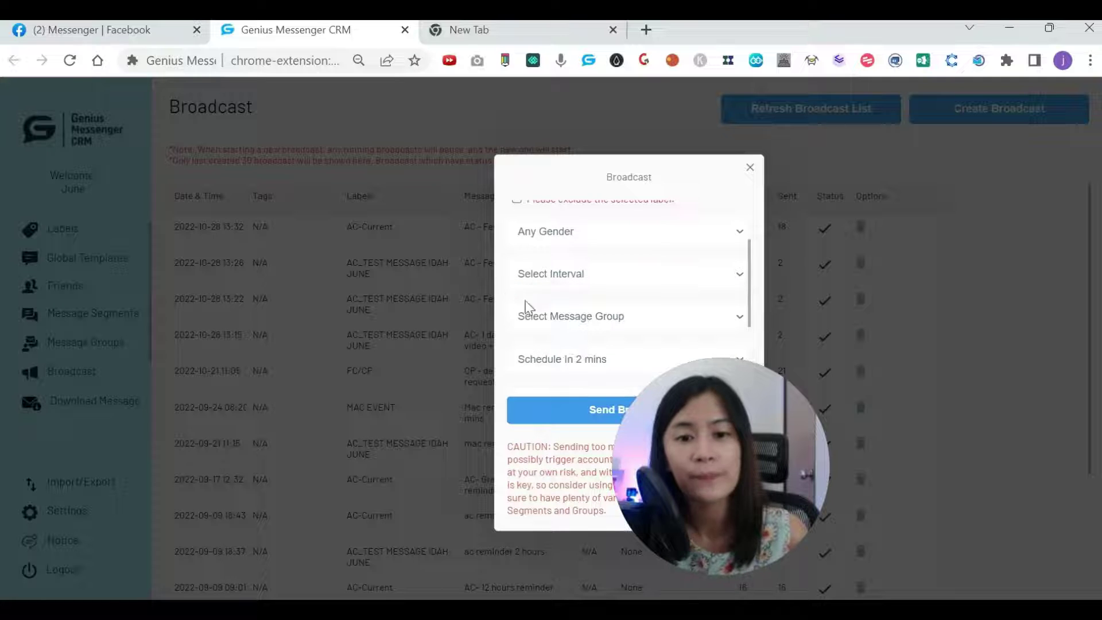
{"action": "left_click", "coordinate": [583, 365]}
{"action": "left_click", "coordinate": [578, 391]}
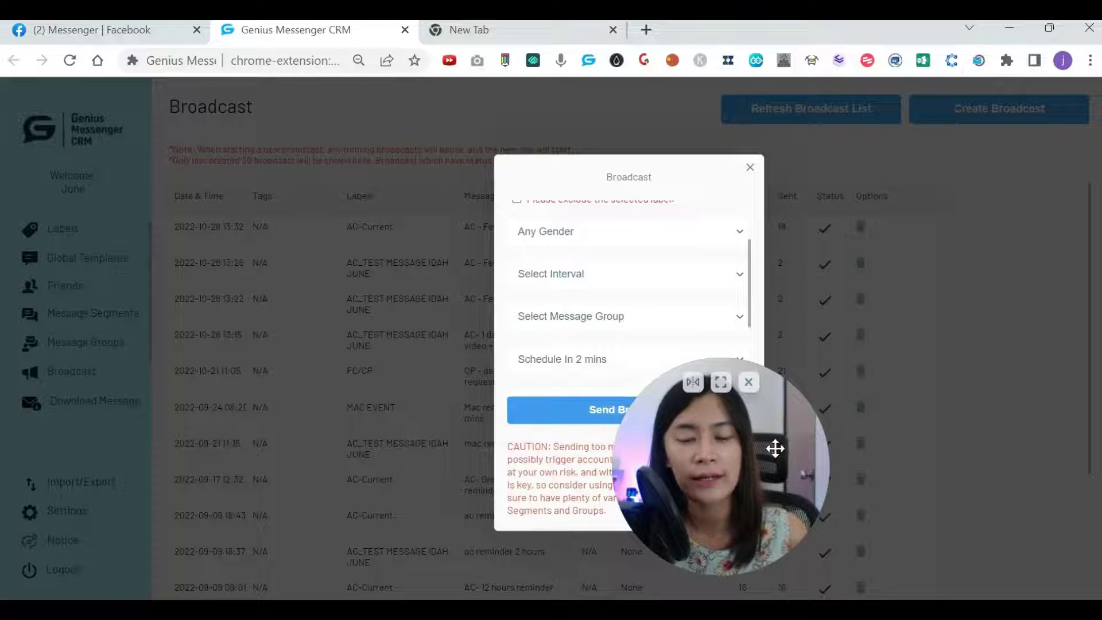
Set the schedule to Schedule Later, check the message groups, and close the unsent broadcast.
{"action": "left_click_drag", "start_coordinate": [775, 448], "coordinate": [923, 451]}
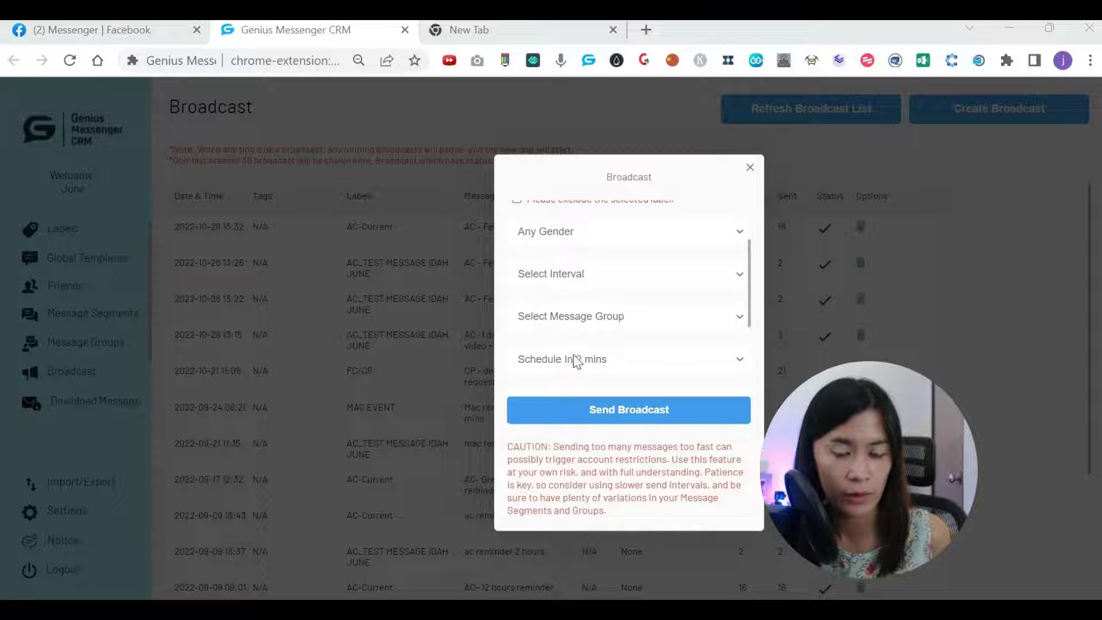
{"action": "left_click", "coordinate": [572, 359]}
{"action": "left_click", "coordinate": [571, 396]}
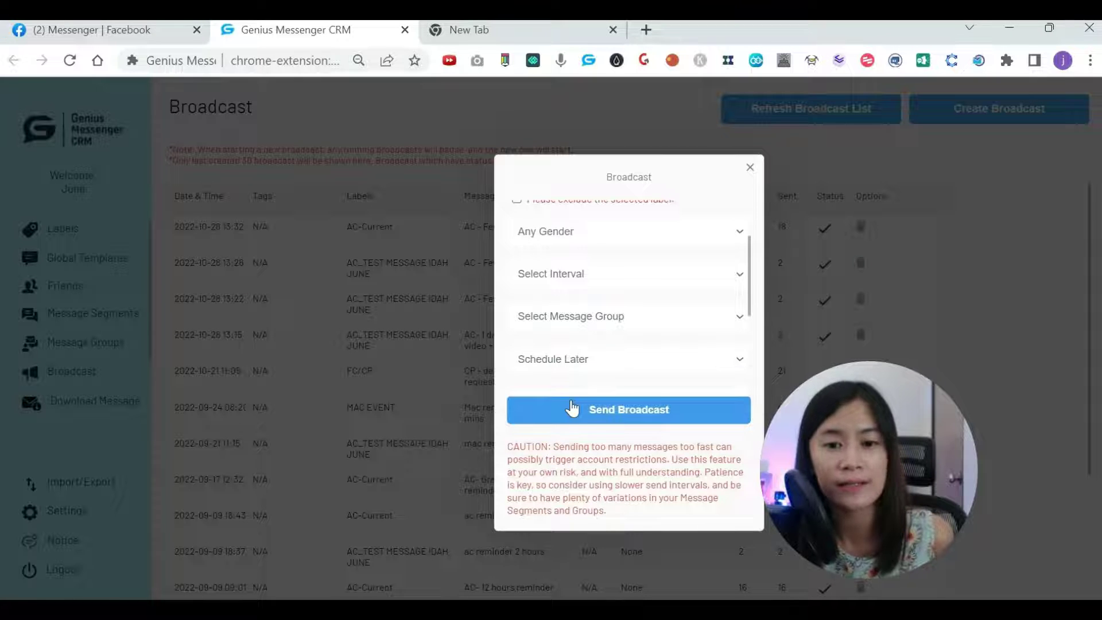
{"action": "left_click", "coordinate": [621, 369]}
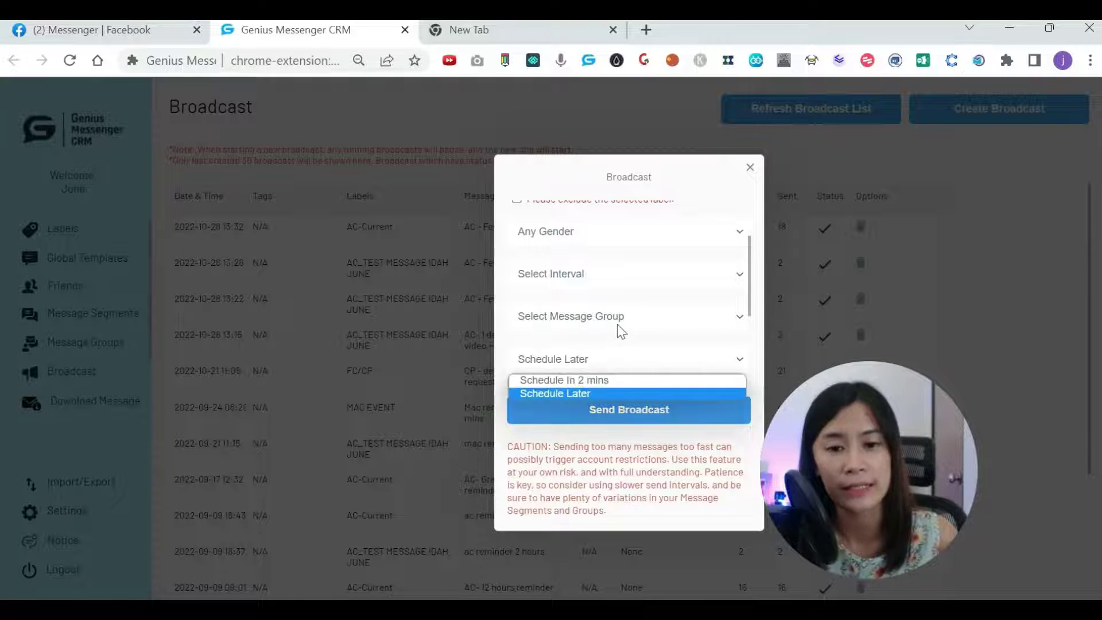
{"action": "left_click", "coordinate": [617, 327]}
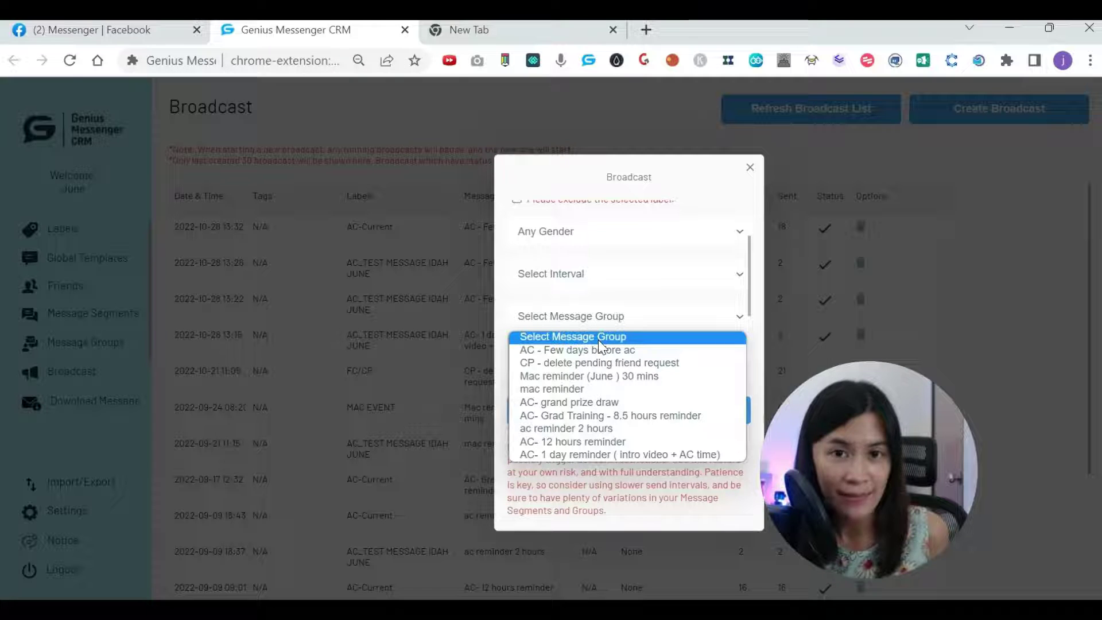
{"action": "left_click", "coordinate": [498, 398]}
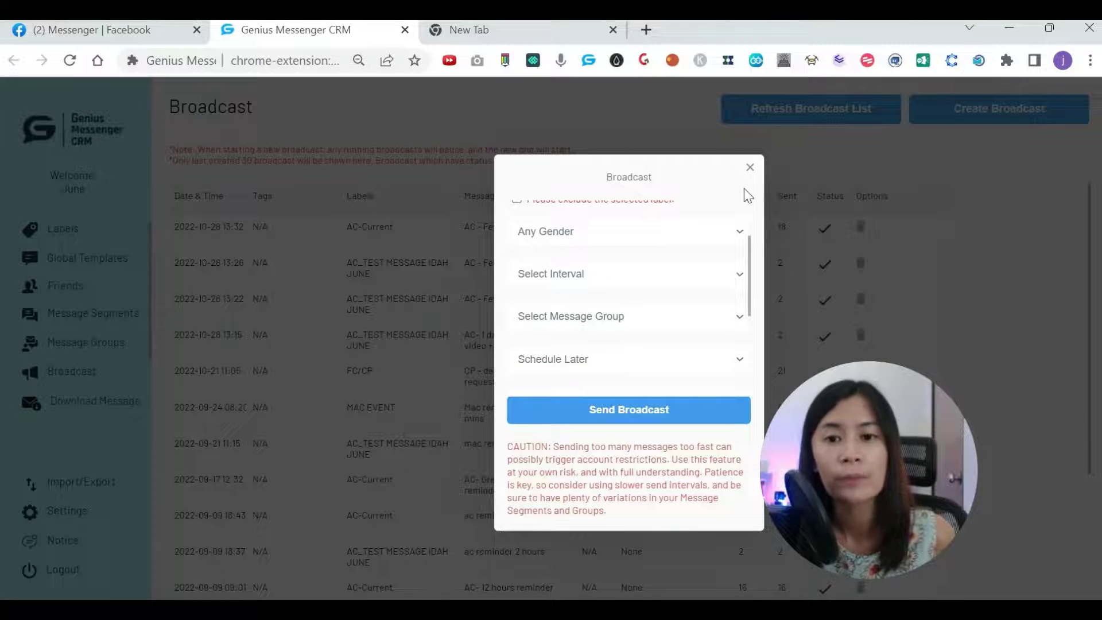
{"action": "left_click", "coordinate": [750, 167]}
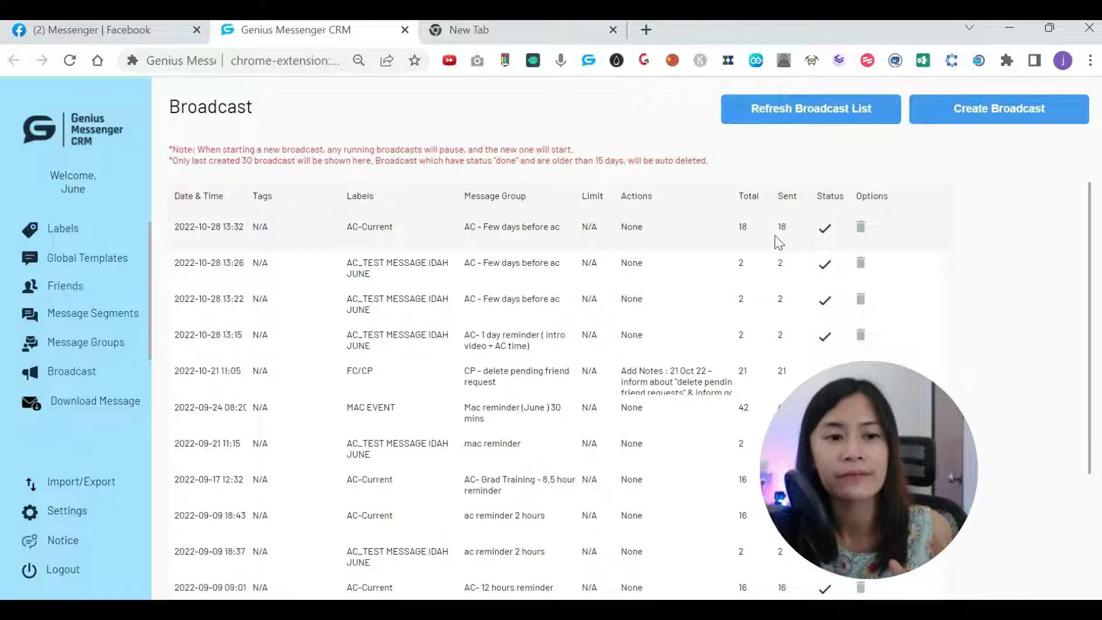
{"action": "left_click_drag", "start_coordinate": [800, 240], "coordinate": [332, 227]}
{"action": "left_click", "coordinate": [786, 225]}
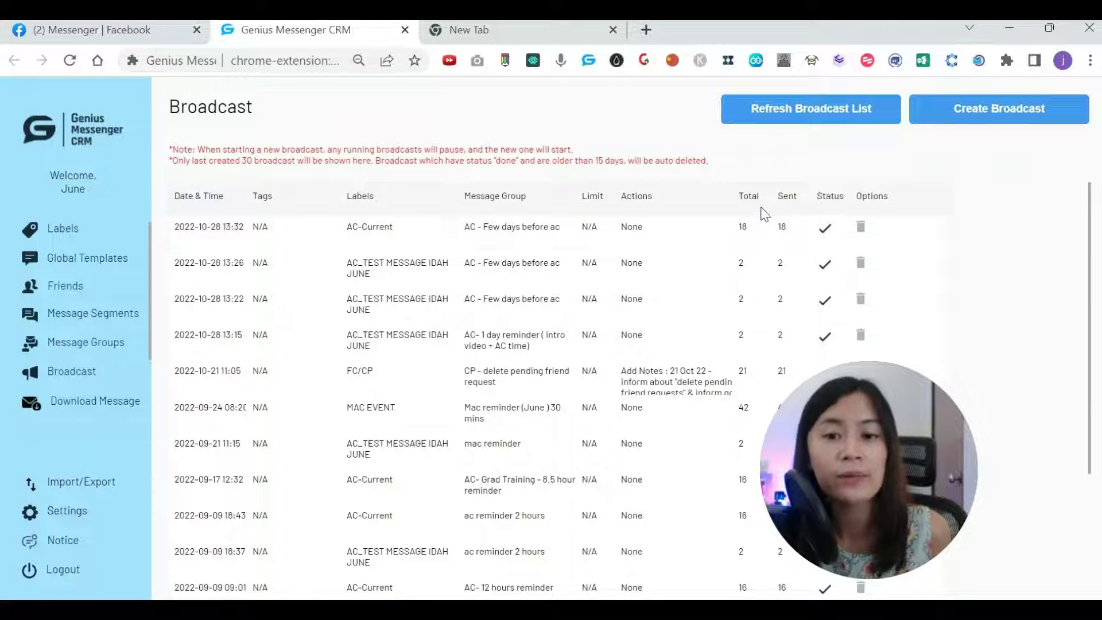